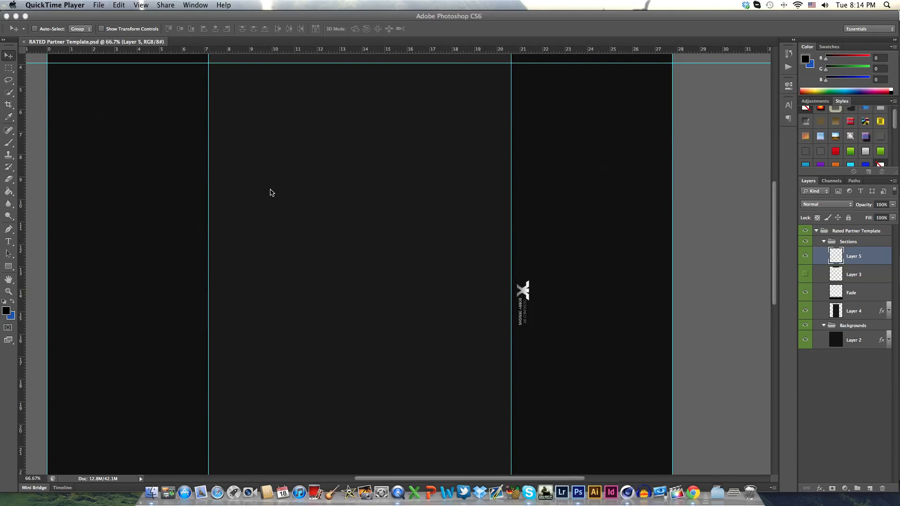
Look over the header, centre column and side sections of the RATED Partner Template.
scroll(274, 190, up, 5)
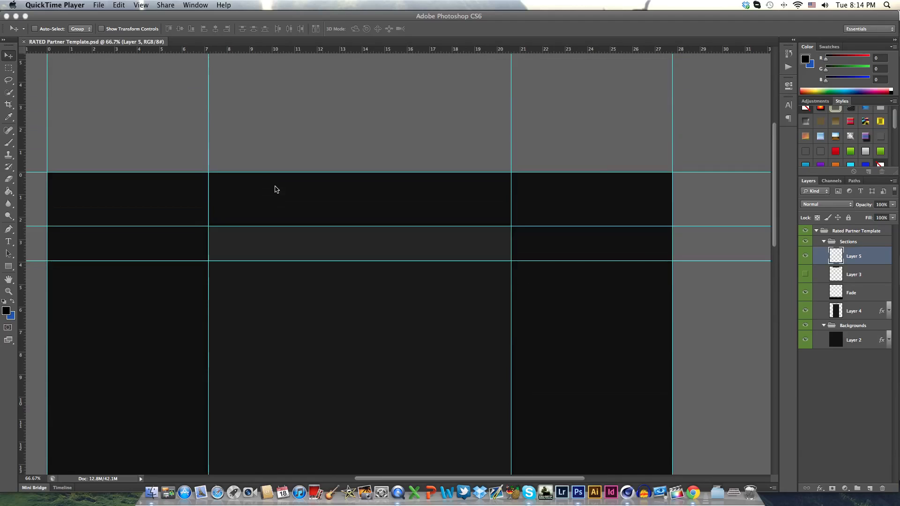
scroll(275, 189, down, 8)
scroll(275, 190, up, 6)
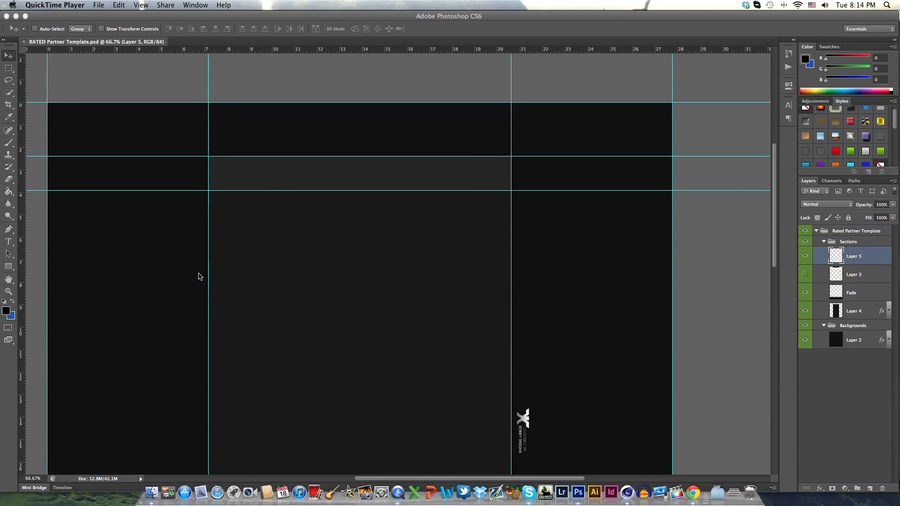
scroll(202, 274, down, 6)
scroll(207, 272, up, 5)
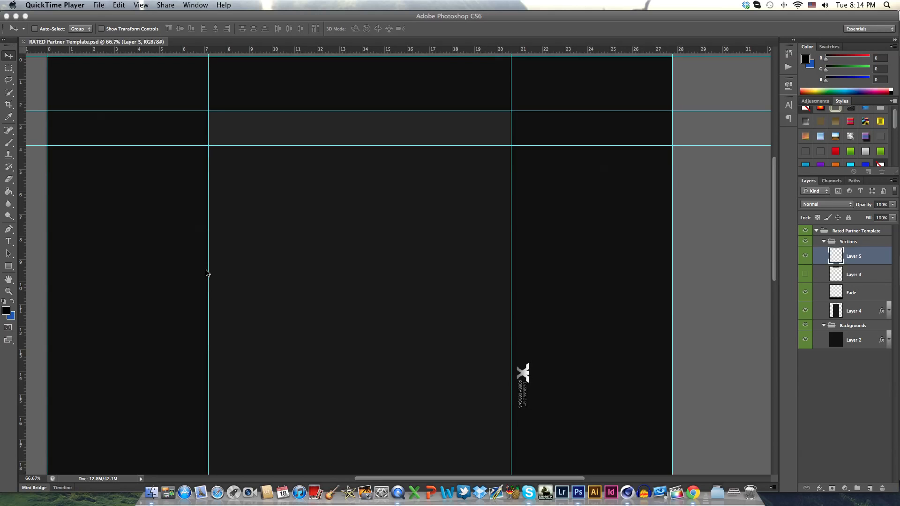
click(206, 271)
key(super+plus)
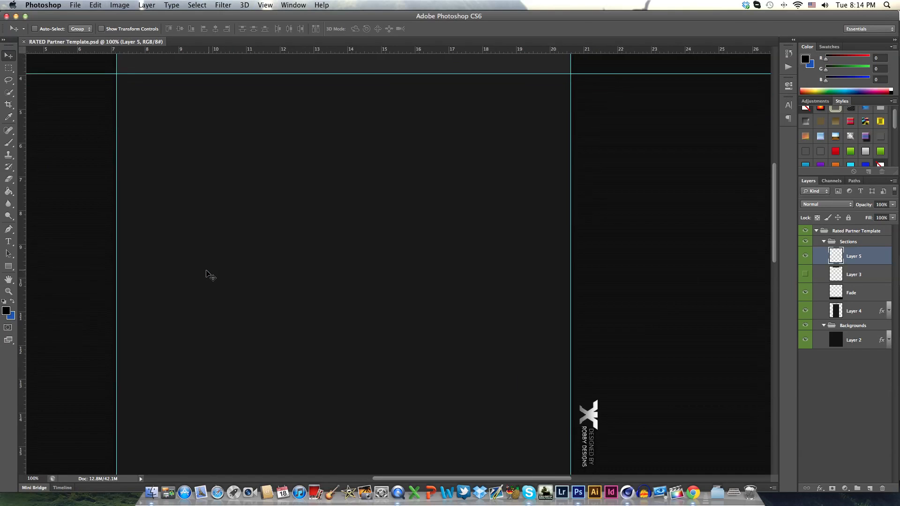
scroll(206, 274, left, 5)
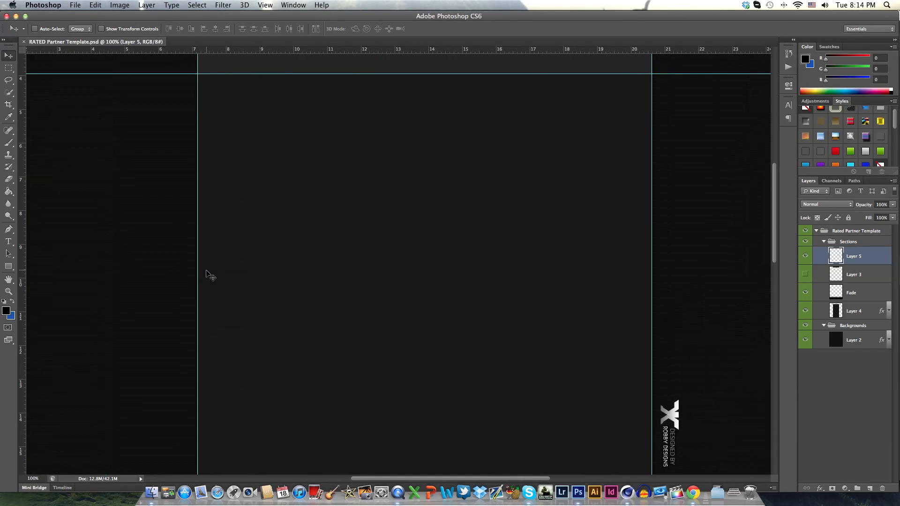
key(super+minus)
scroll(272, 235, up, 4)
scroll(273, 234, right, 2)
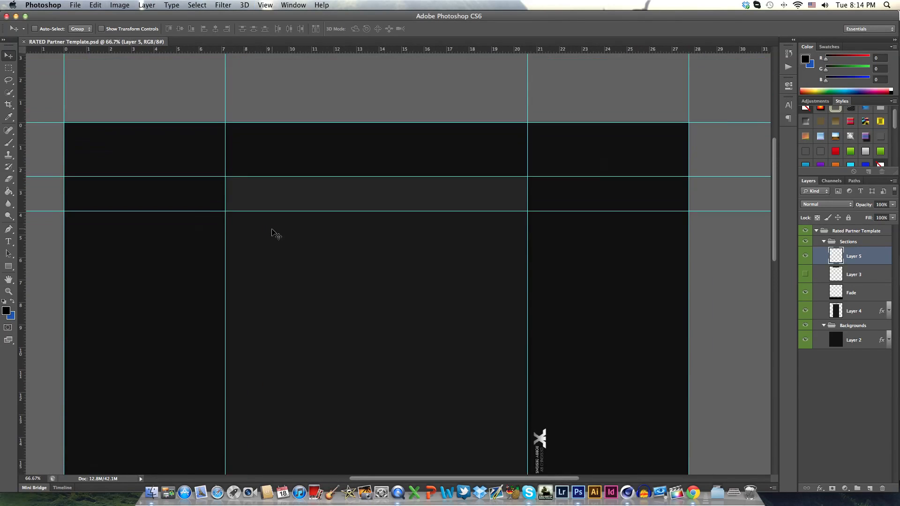
scroll(273, 233, down, 5)
scroll(273, 233, left, 1)
scroll(274, 233, up, 1)
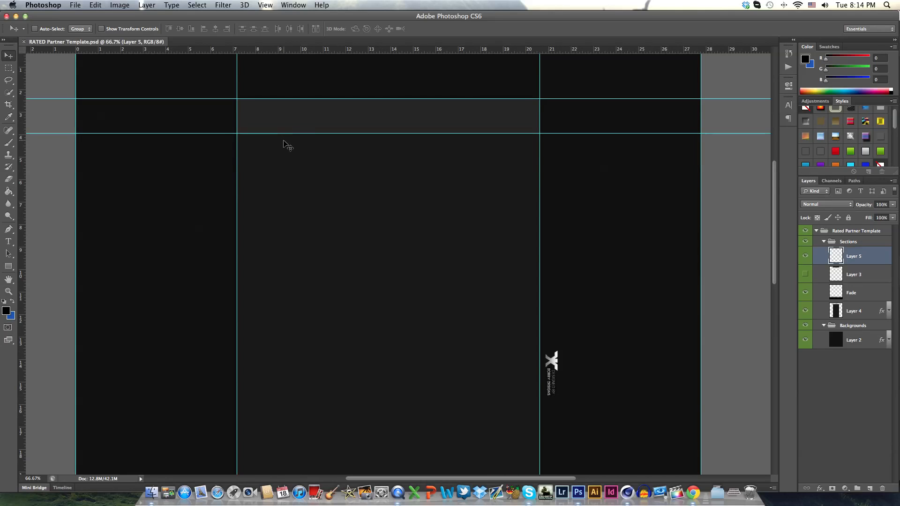
scroll(287, 145, up, 6)
scroll(287, 145, down, 4)
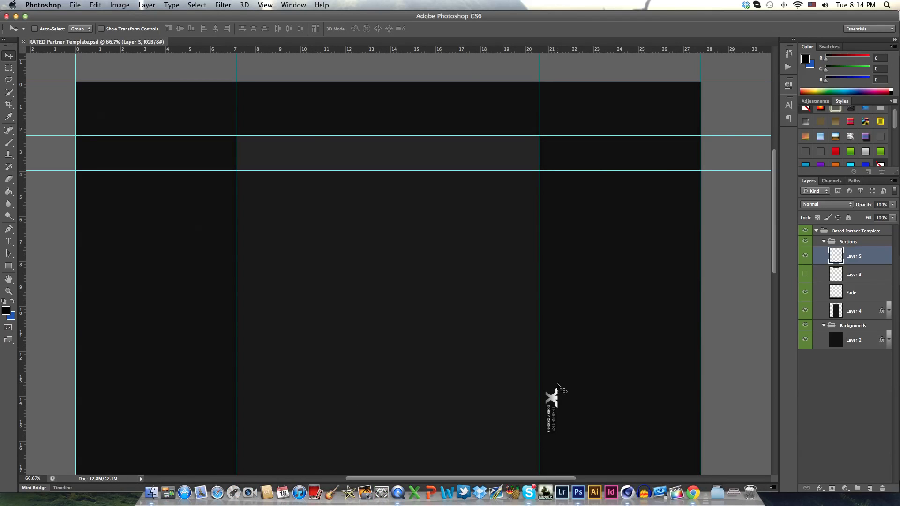
Switch to Cinema 4D and apply the Mat.6 material to the MoText object.
click(627, 490)
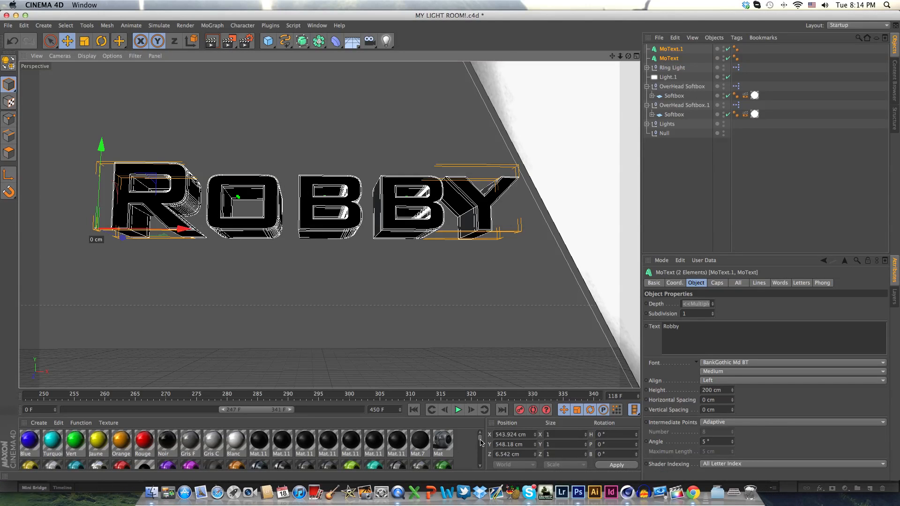
drag(480, 440, 479, 464)
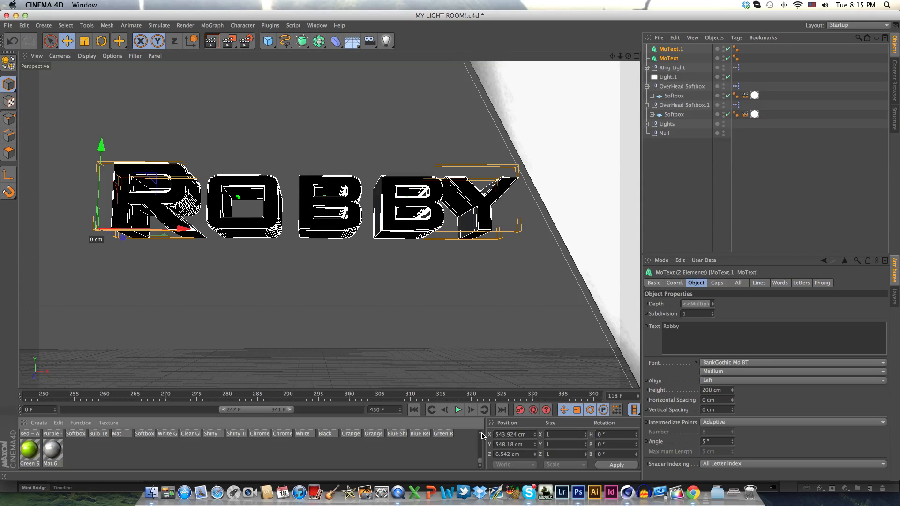
scroll(483, 436, up, 2)
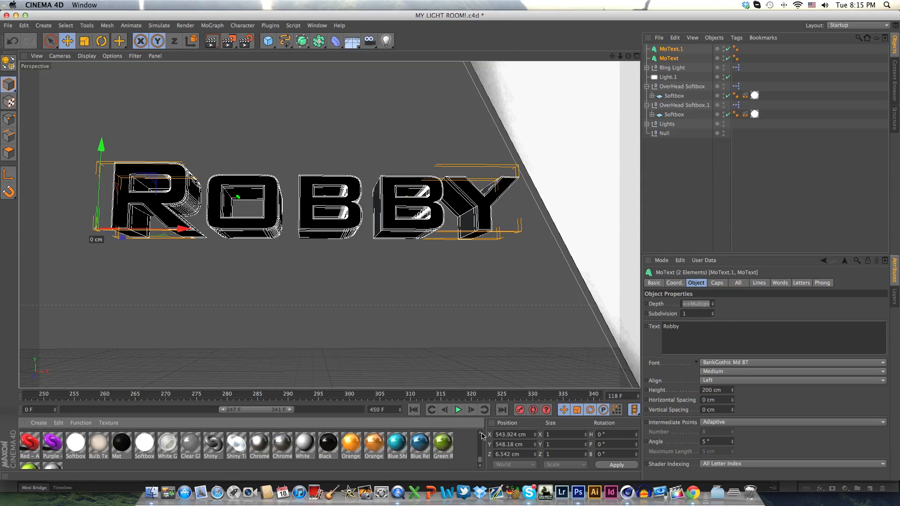
scroll(480, 462, down, 2)
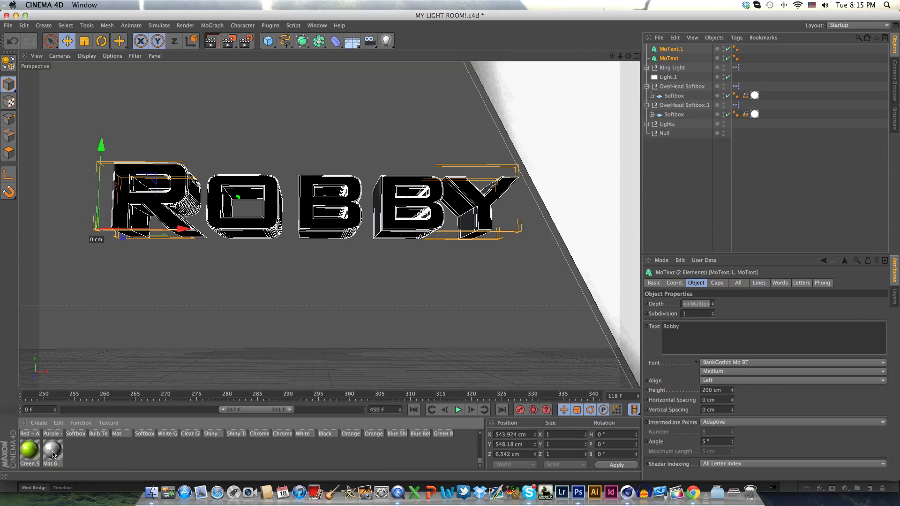
drag(53, 454, 673, 51)
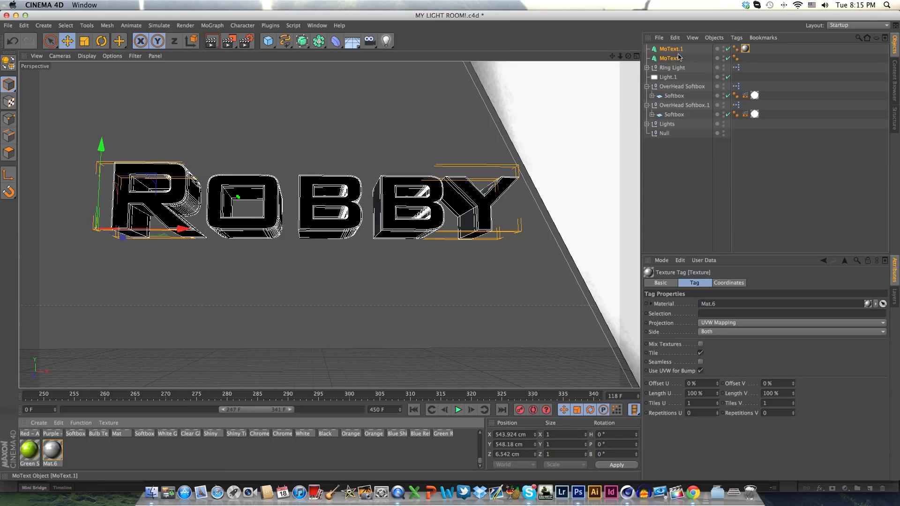
click(480, 433)
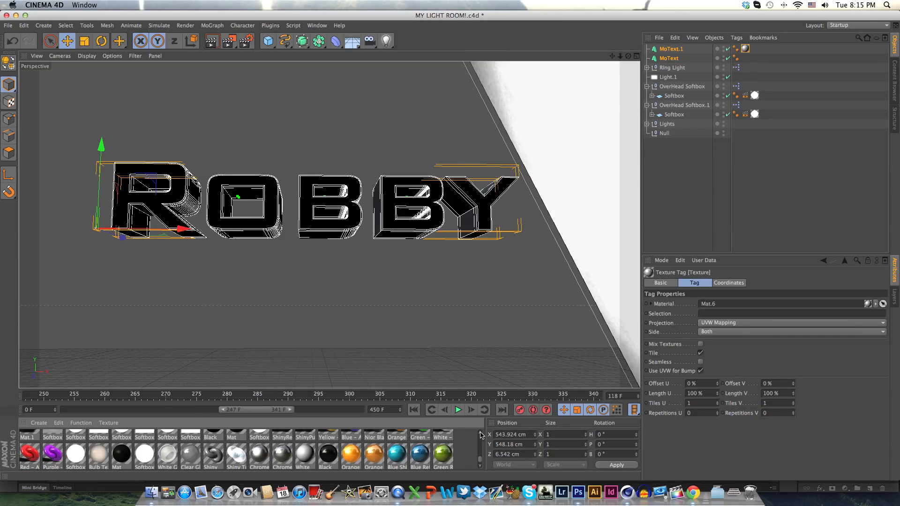
scroll(480, 434, up, 10)
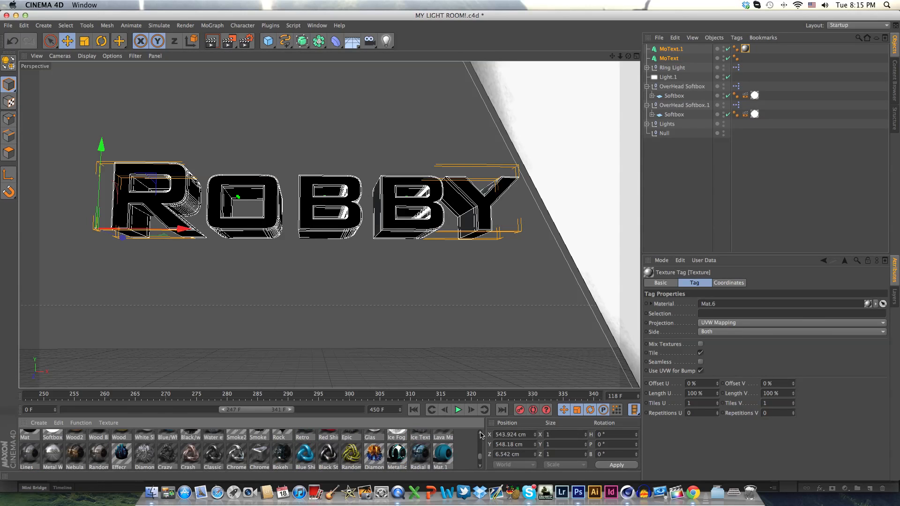
drag(745, 48, 746, 58)
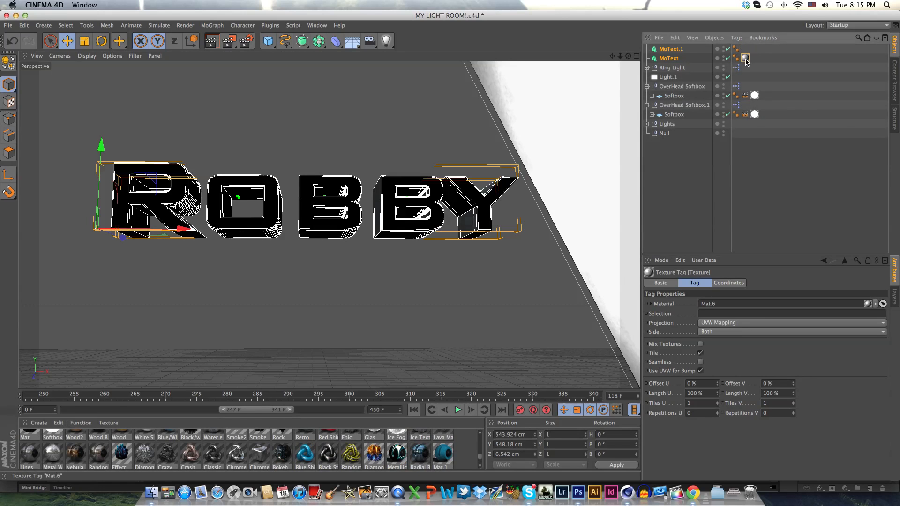
Find the dark material named Used among the scene materials and apply it to the MoText.1 object.
click(480, 434)
click(480, 435)
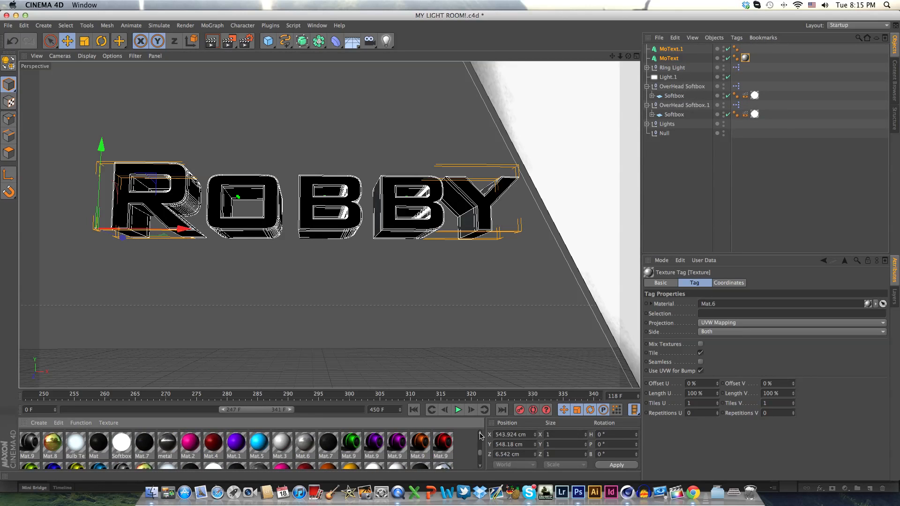
click(480, 436)
click(480, 436)
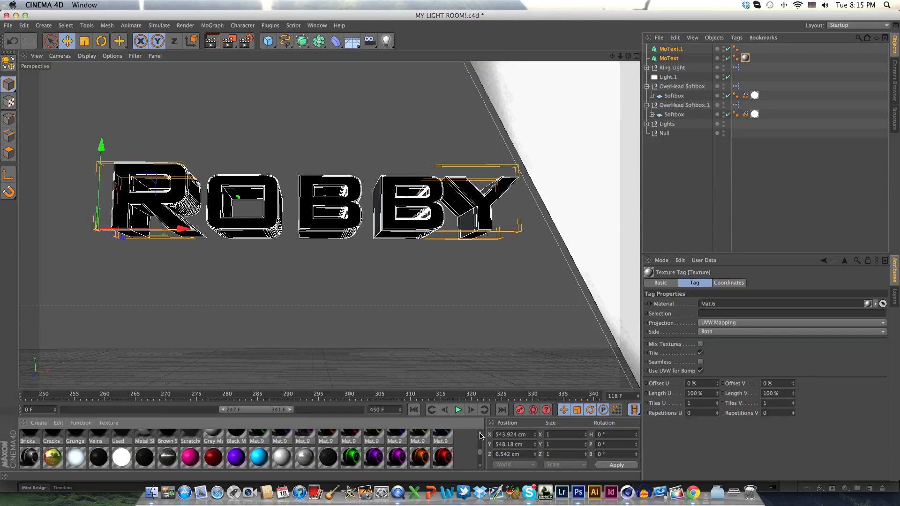
click(480, 435)
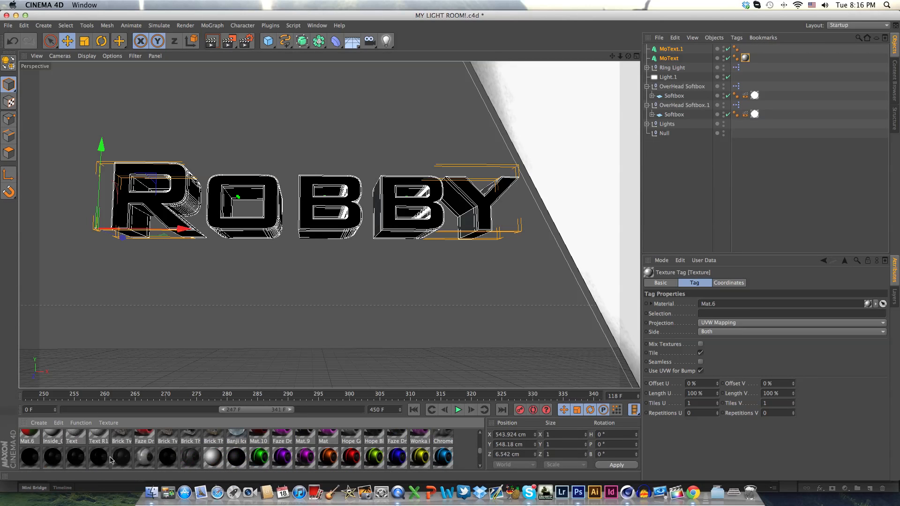
drag(547, 167, 677, 49)
Render the perspective view past the missing textures to preview the textured text, and return to the editor view.
click(212, 41)
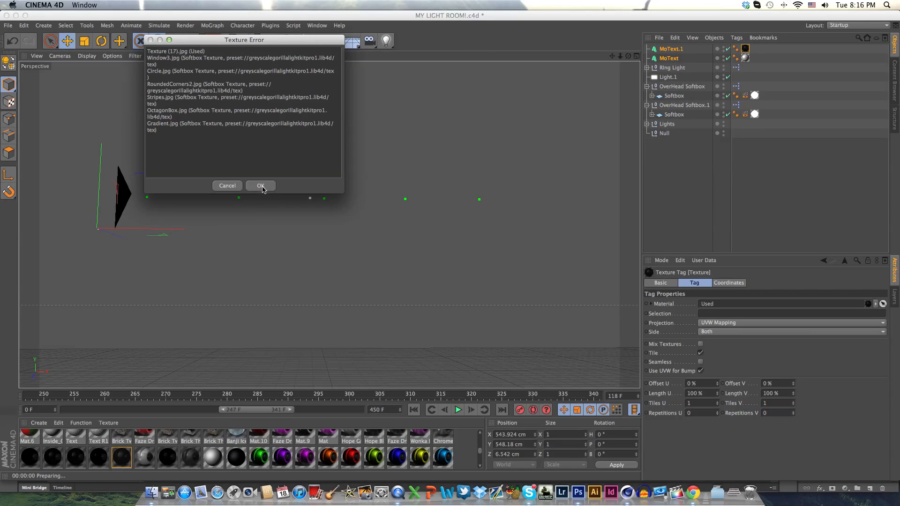
click(263, 187)
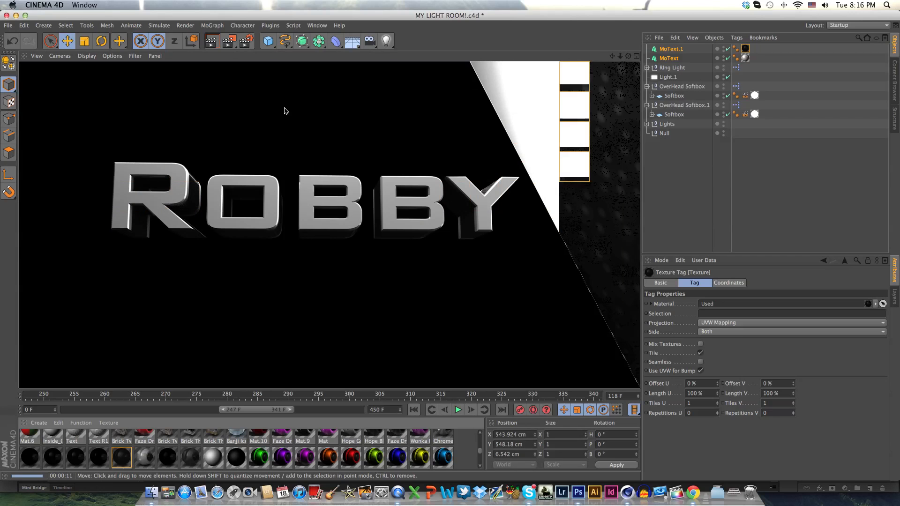
click(285, 108)
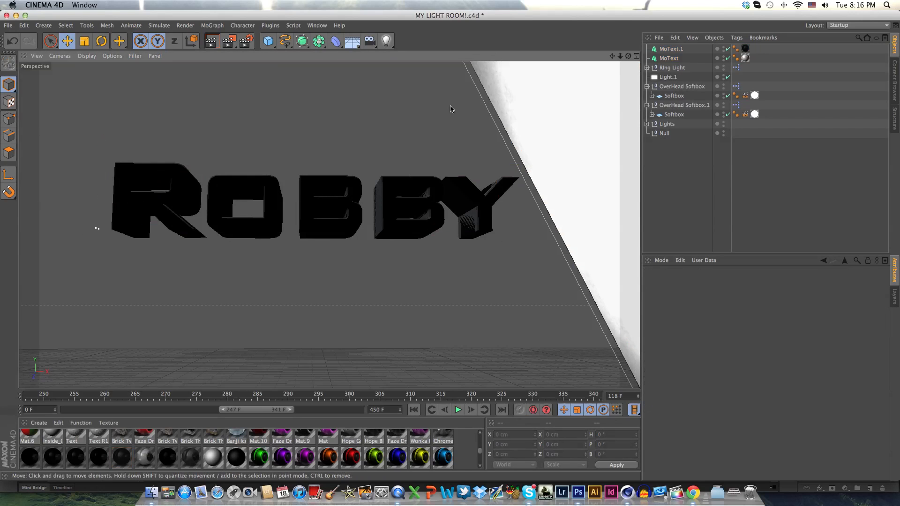
Break the MoText and MoText.1 objects into 25 pieces each with the Thrausi plugin.
drag(612, 56, 628, 79)
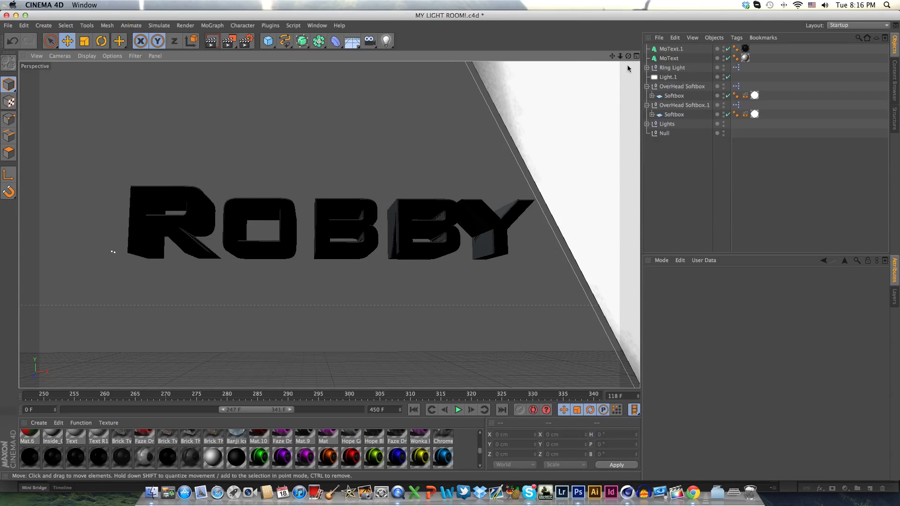
click(671, 58)
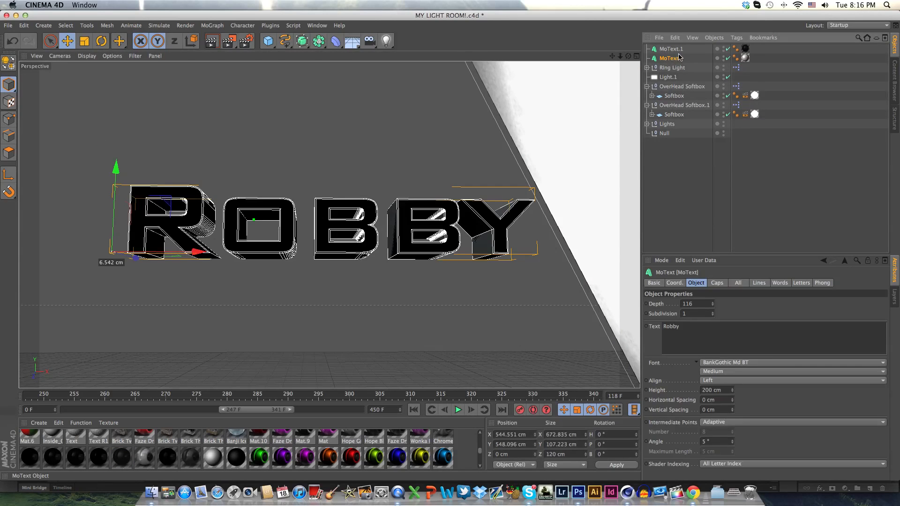
shift+click(677, 50)
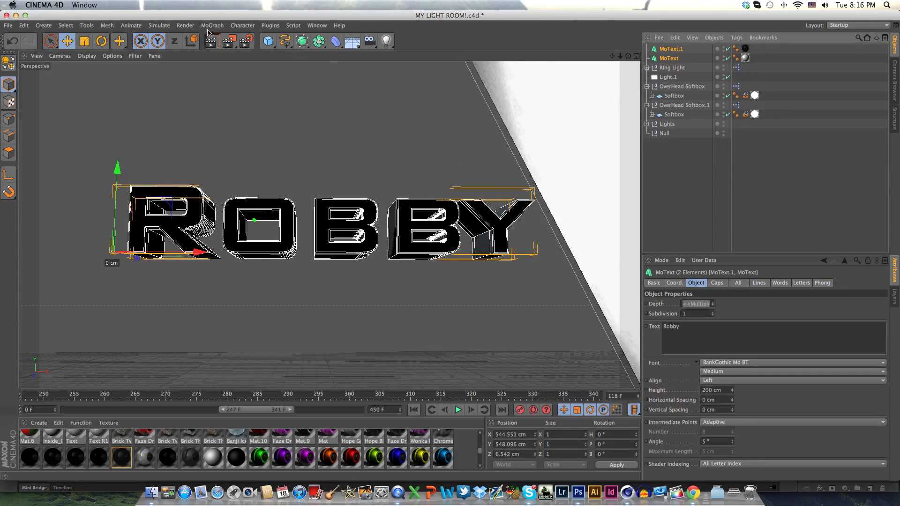
click(263, 26)
mouse_move(281, 55)
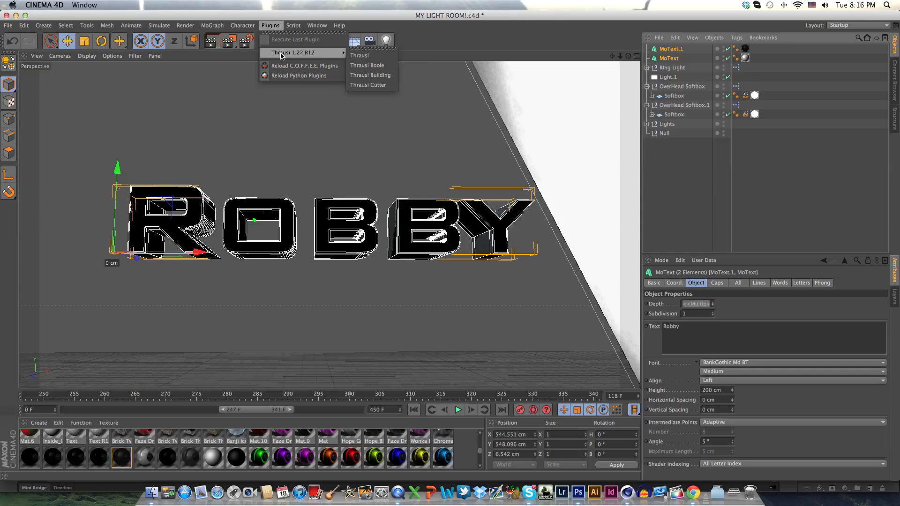
click(360, 56)
click(376, 67)
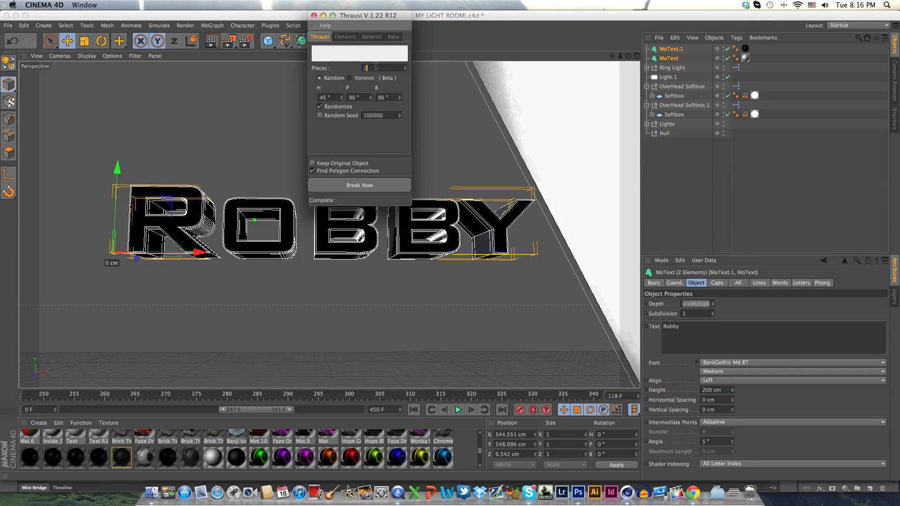
text(5)
click(359, 186)
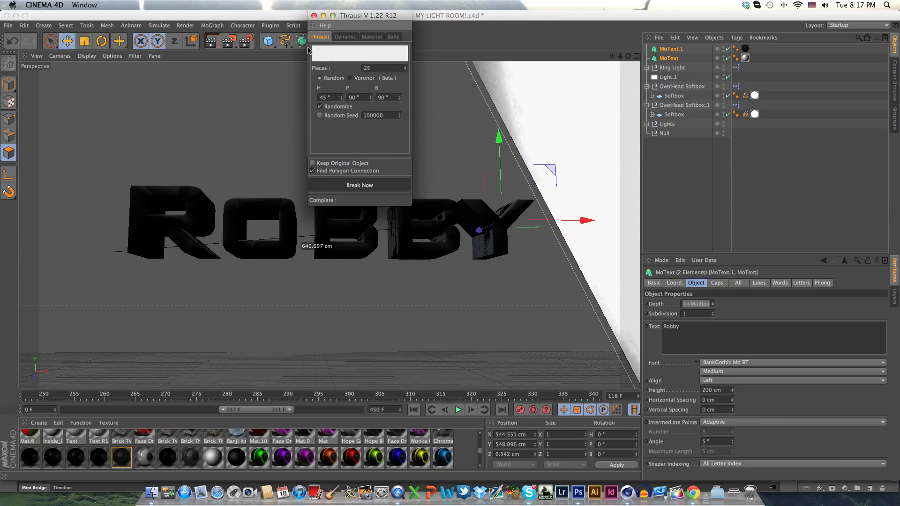
click(313, 16)
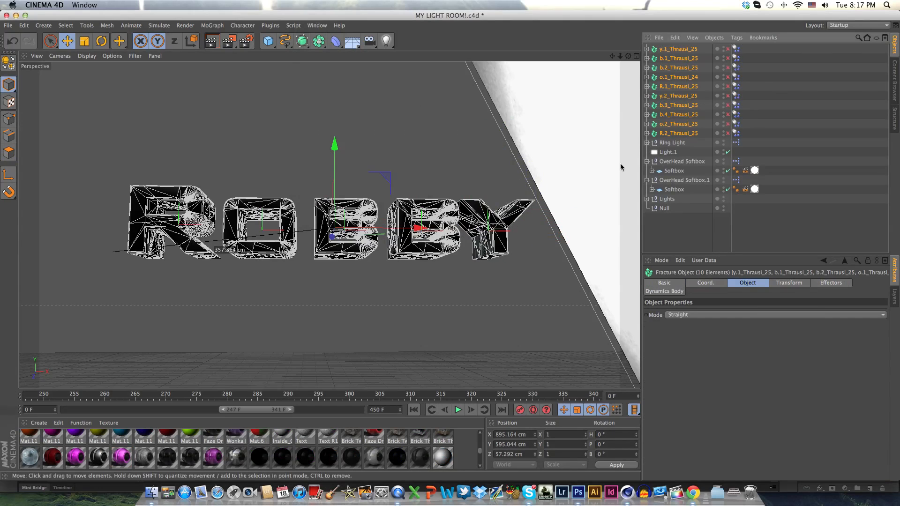
Enable all ten Thrausi fracture objects, from R.2_Thrausi_25 up to y.1_Thrausi_25.
click(728, 133)
click(727, 124)
click(728, 114)
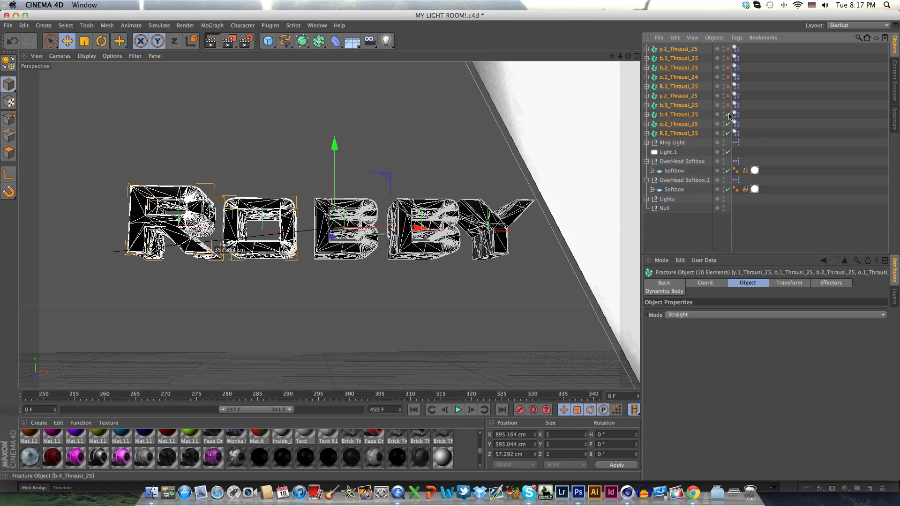
click(728, 105)
click(728, 96)
click(728, 86)
click(728, 76)
click(728, 67)
click(728, 58)
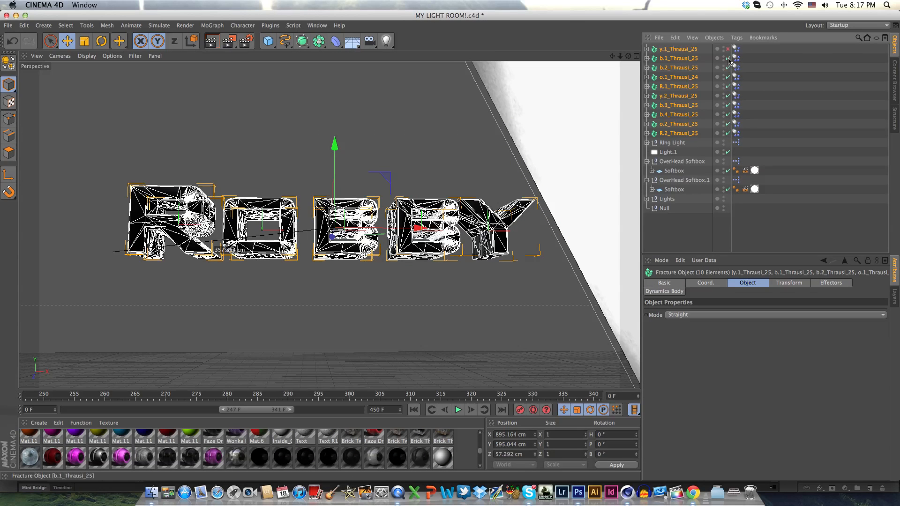
click(728, 49)
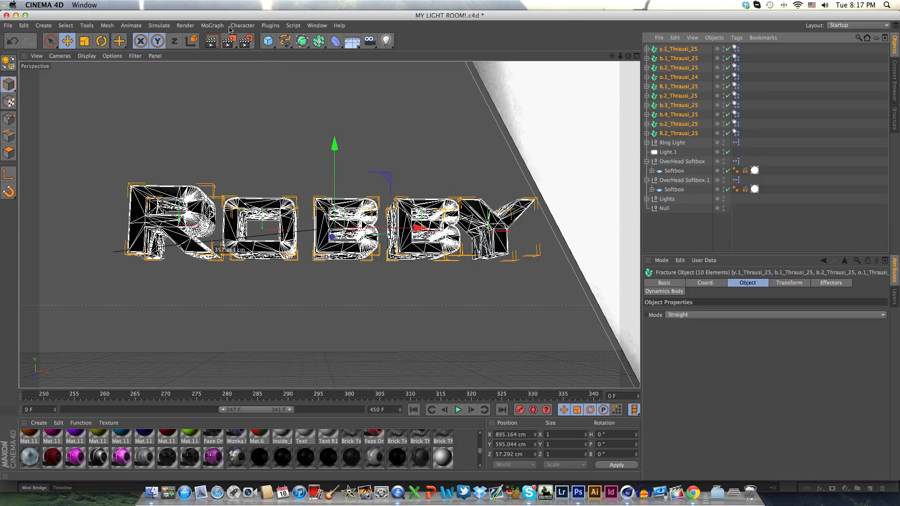
Add a Random effector to the selected fracture objects and set its strength to 10%.
click(212, 25)
mouse_move(212, 39)
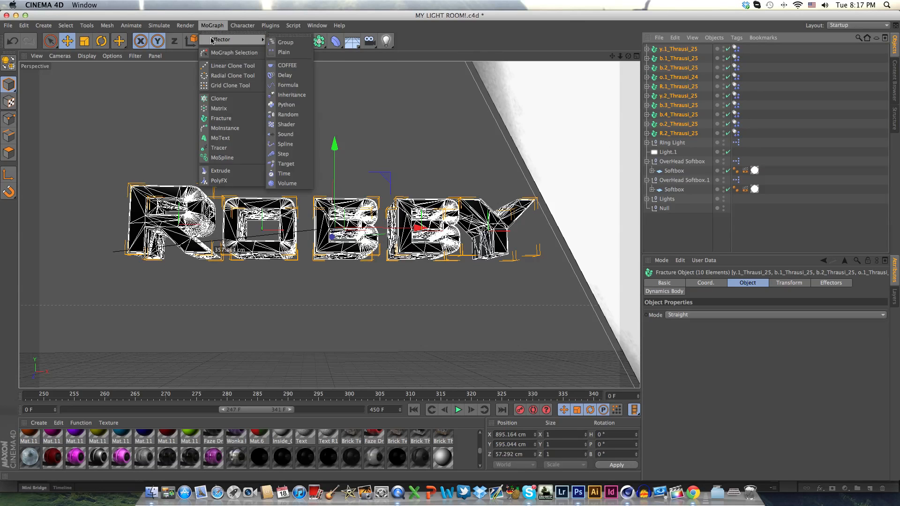
click(296, 115)
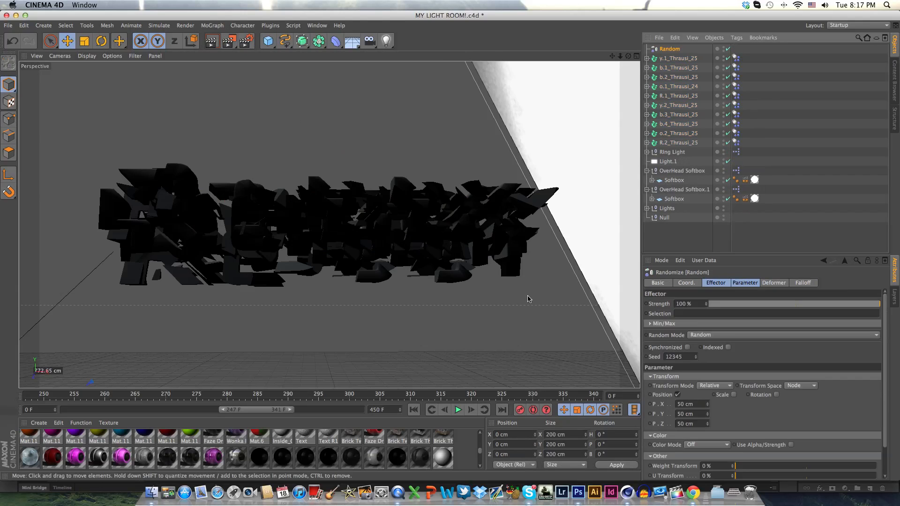
drag(719, 309, 727, 307)
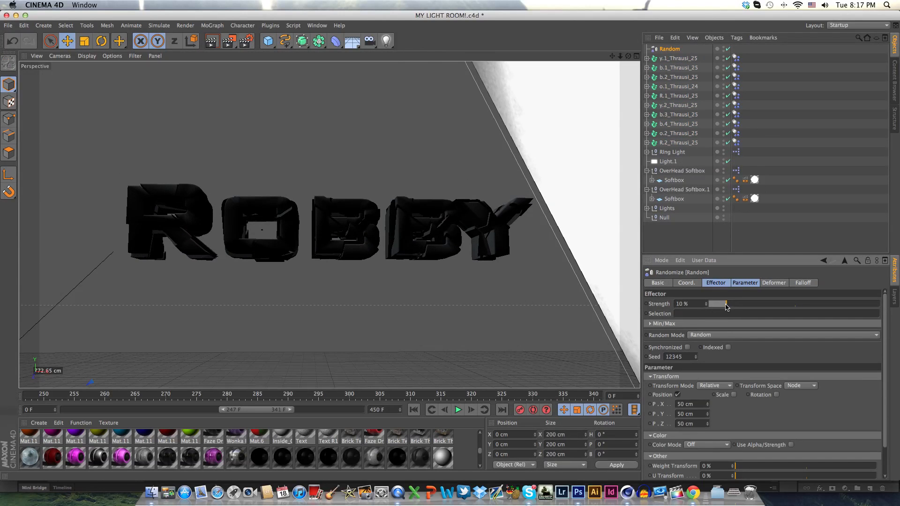
Set the Random effector's strength to 7% to reduce the spread of the fractured pieces.
mouse_move(726, 307)
mouse_down()
mouse_move(813, 306)
mouse_move(723, 307)
mouse_up()
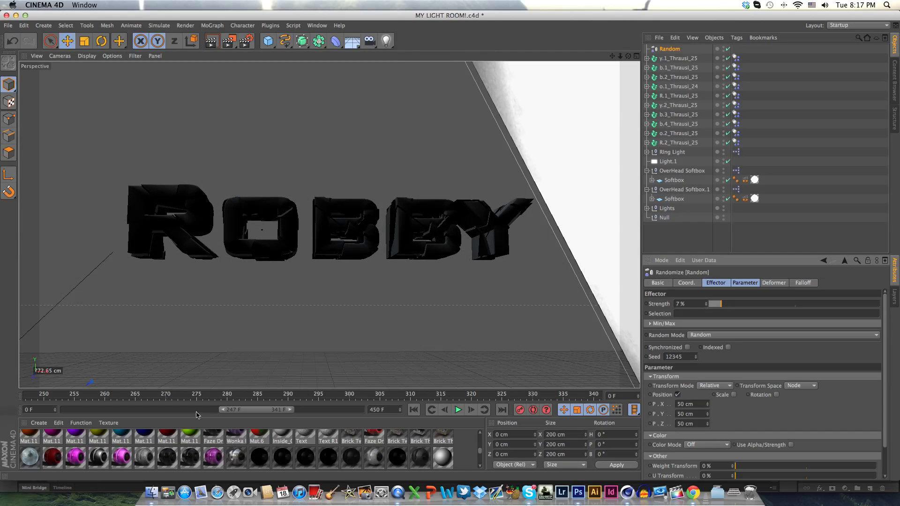
scroll(151, 441, up, 10)
scroll(213, 256, up, 3)
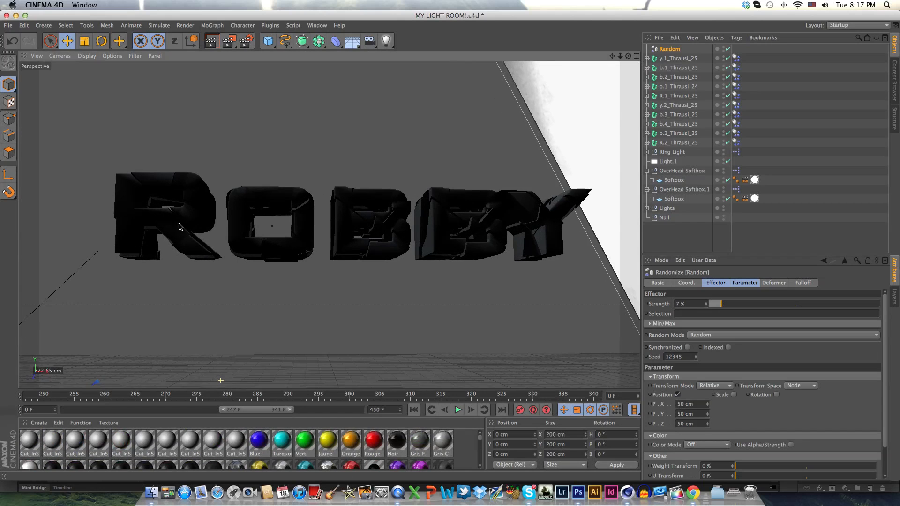
scroll(237, 225, down, 5)
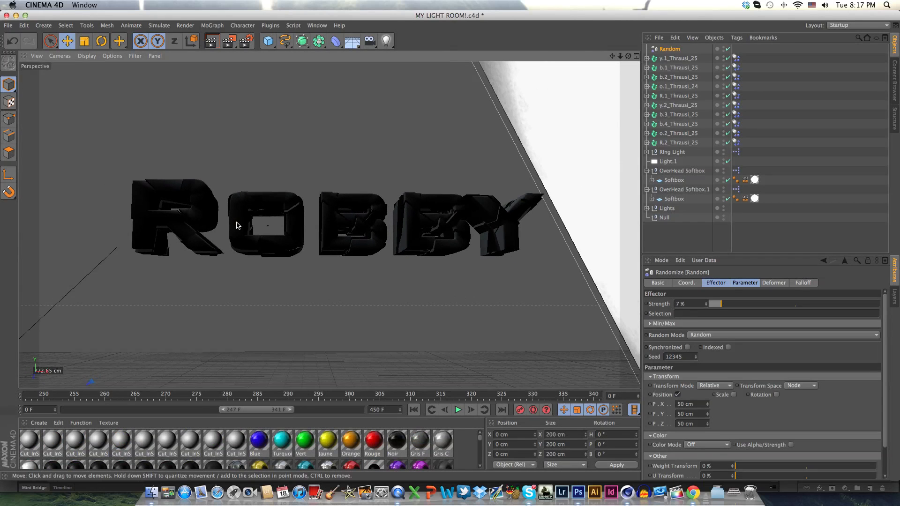
Set the color of the first Cut_InSide material to blue, RGB 0, 172, 220.
double_click(29, 446)
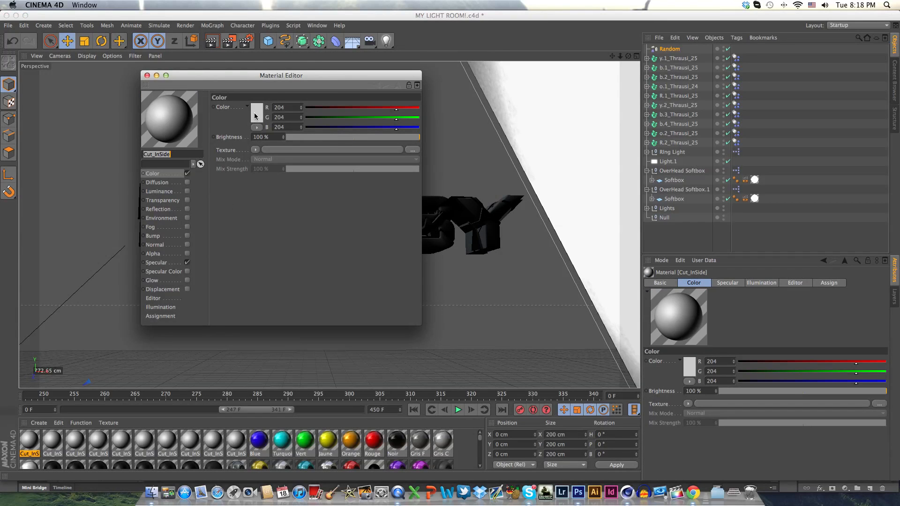
click(256, 117)
mouse_move(250, 111)
mouse_down()
mouse_move(282, 84)
mouse_move(266, 95)
mouse_up()
click(264, 84)
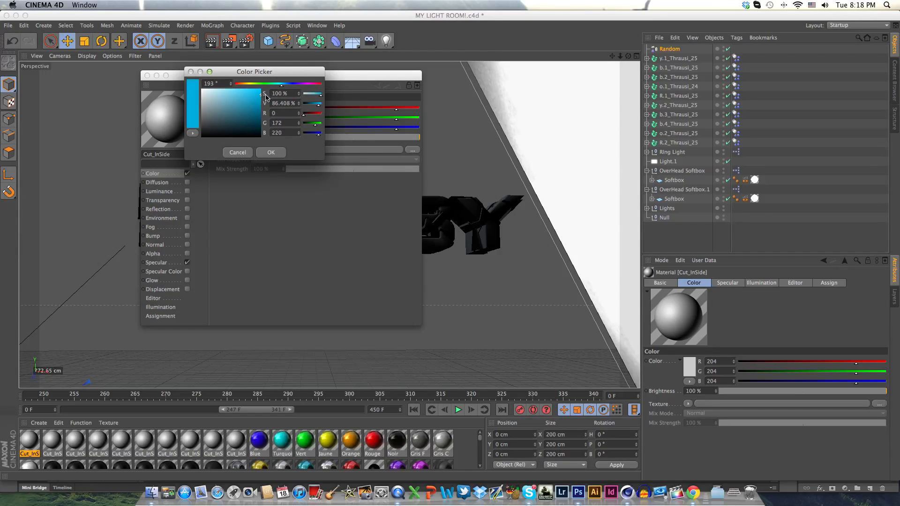
click(271, 153)
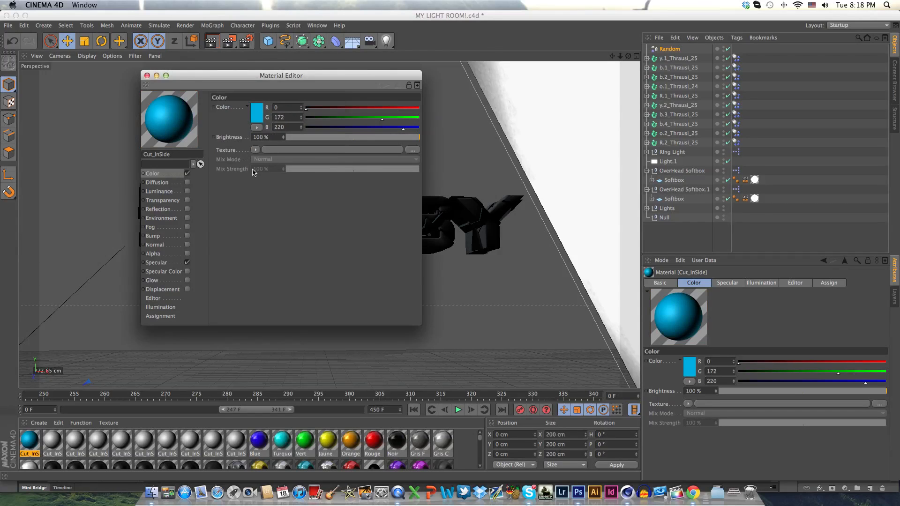
Turn on glow for the Cut_InSide material and change its preview shape to Object (Soft Shadow).
click(188, 280)
right_click(164, 129)
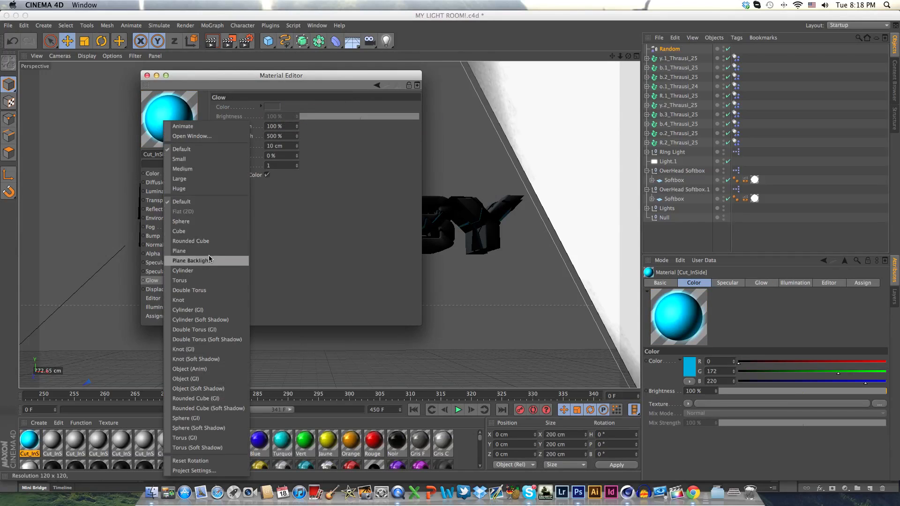
click(209, 388)
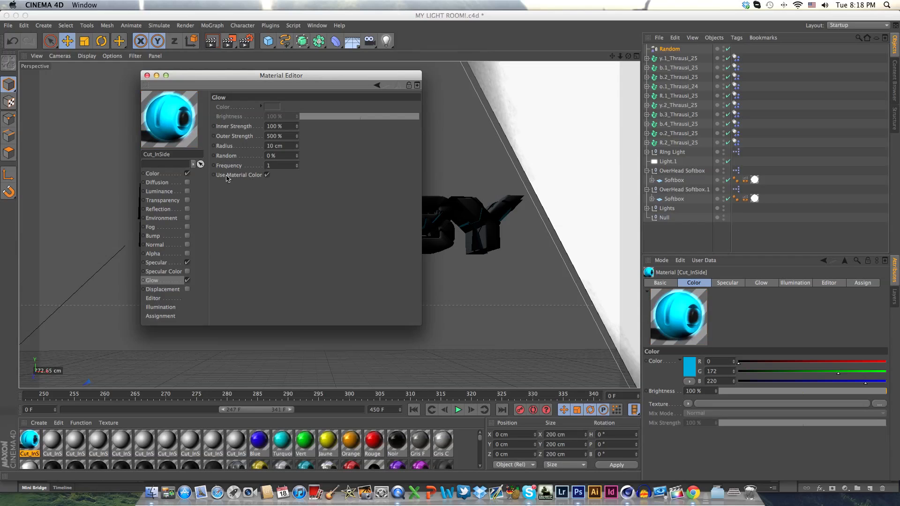
Set the glow's outer strength to 100% and enable reflection with 7% brightness on the Cut_InSide material.
drag(277, 136, 247, 135)
text(1)
key(Return)
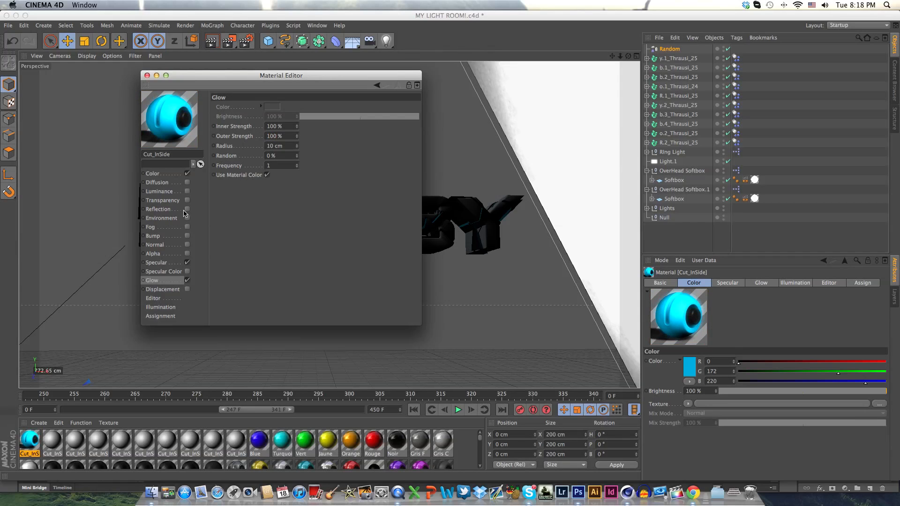
click(187, 209)
click(297, 137)
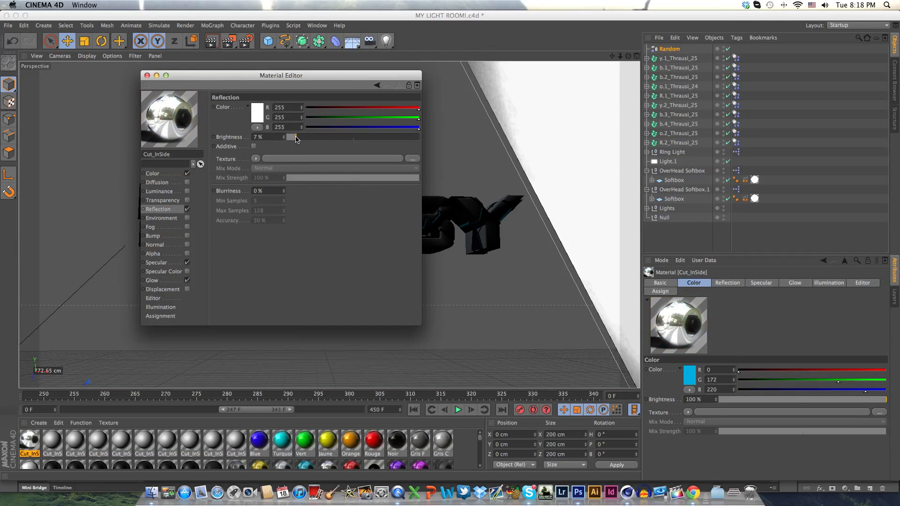
Enable luminance on the Cut_InSide material with color RGB 0, 199, 255 and 50% brightness, and close the material editor.
click(187, 191)
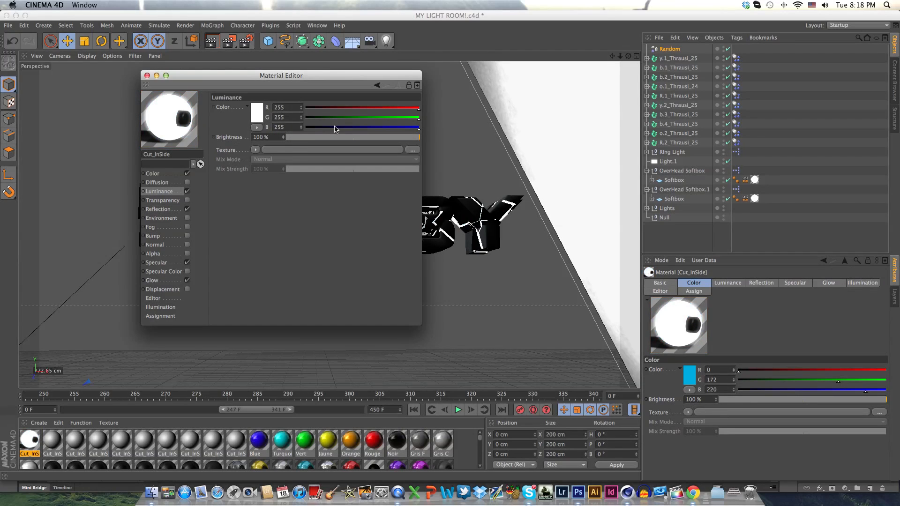
drag(341, 120, 302, 108)
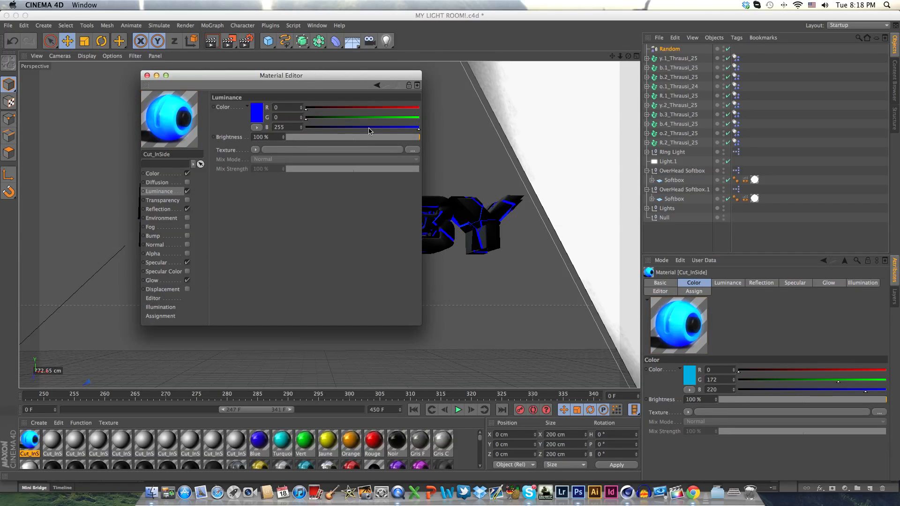
drag(369, 130, 396, 132)
click(259, 120)
drag(292, 90, 263, 100)
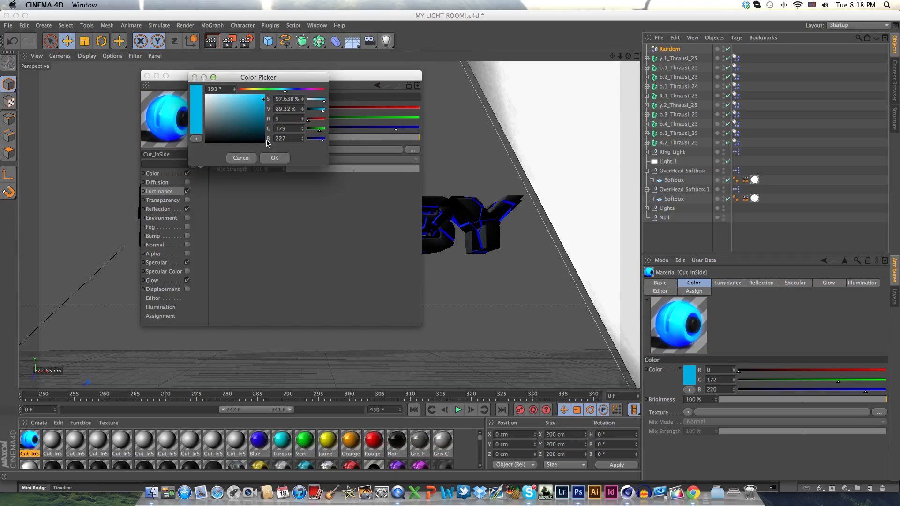
drag(267, 143, 271, 94)
click(274, 158)
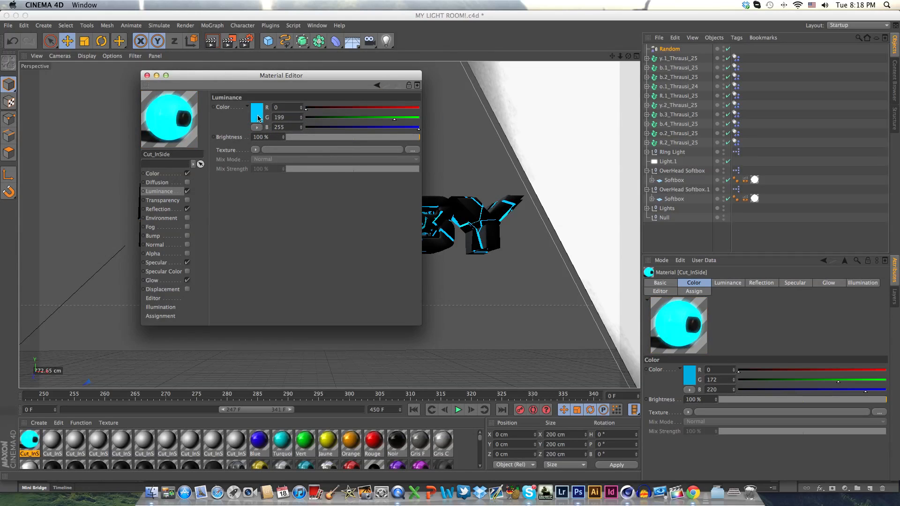
drag(293, 136, 352, 141)
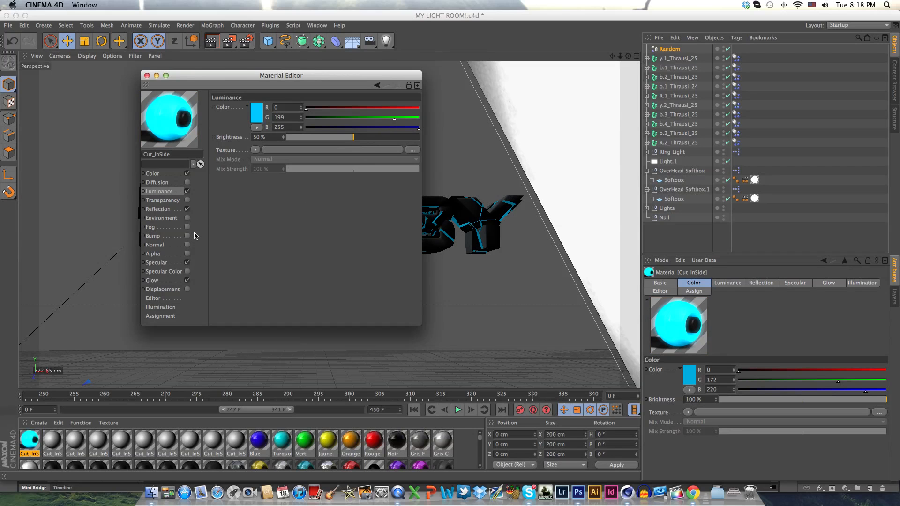
click(147, 74)
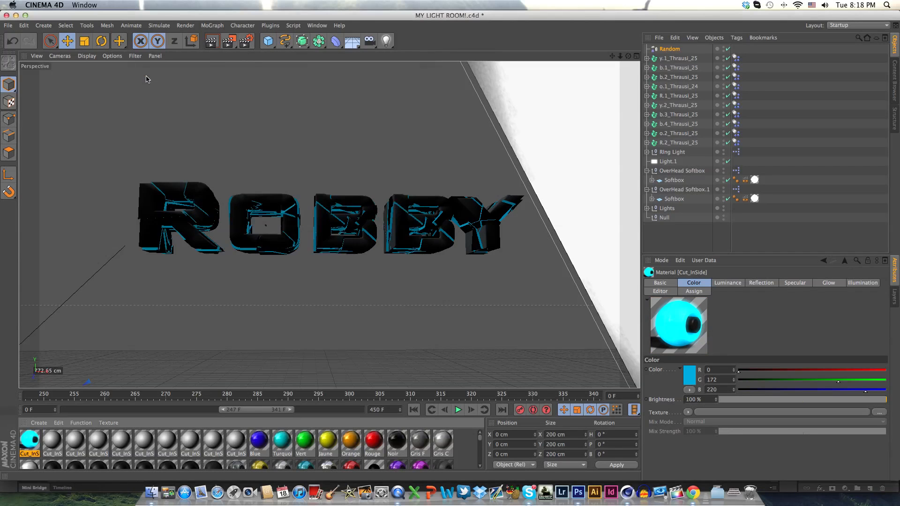
Render the perspective view past the missing textures to preview the glowing cracks, and return to the editor view.
click(211, 41)
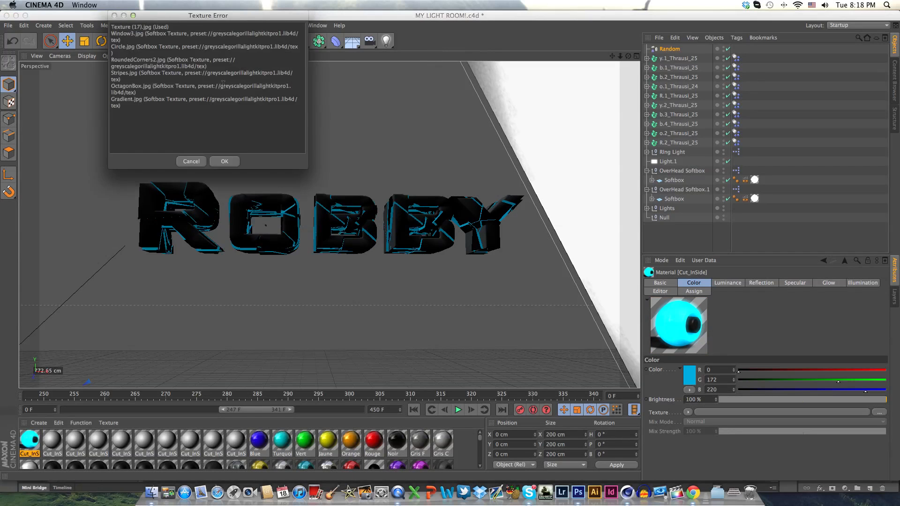
click(224, 161)
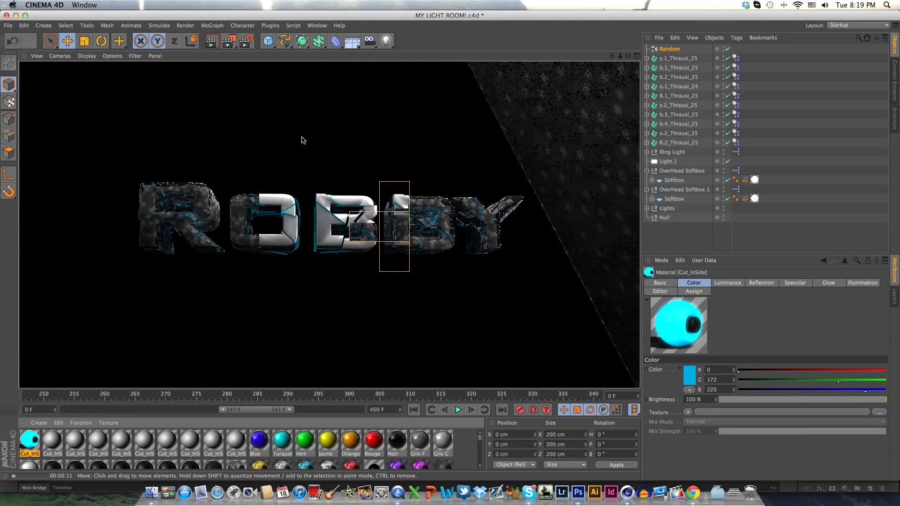
click(323, 134)
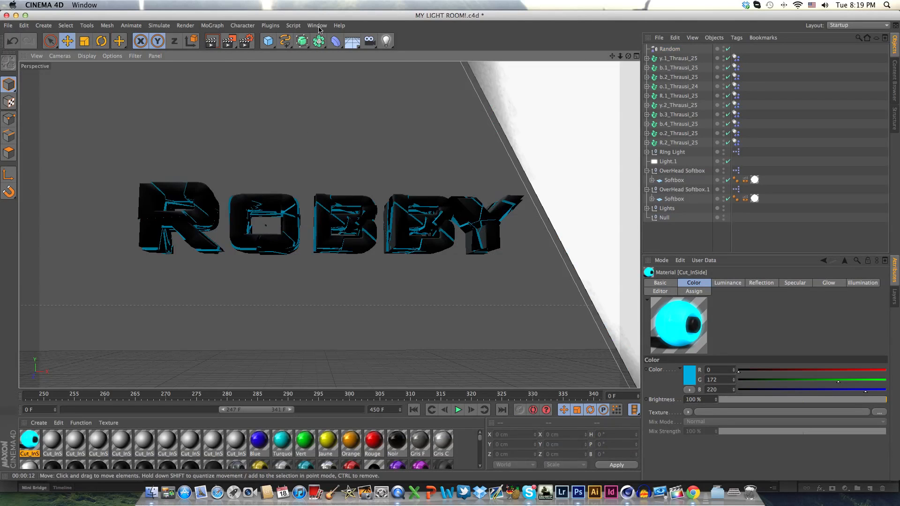
Set the render's save file to "Robby Text" on the Desktop and close the render settings.
click(246, 41)
click(70, 55)
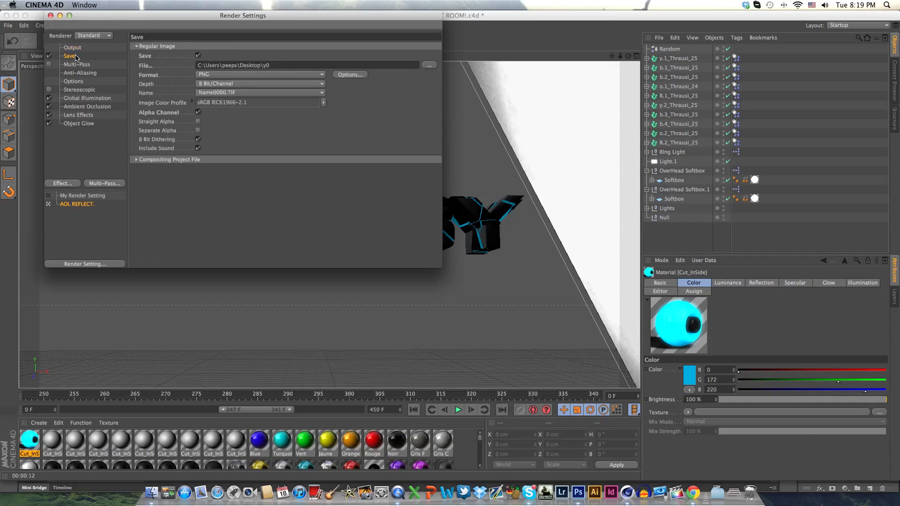
click(429, 66)
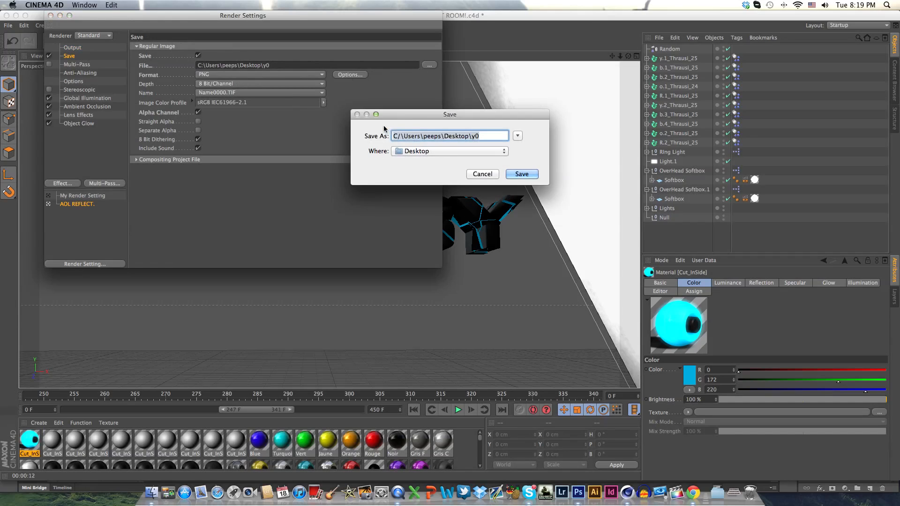
key(BackSpace)
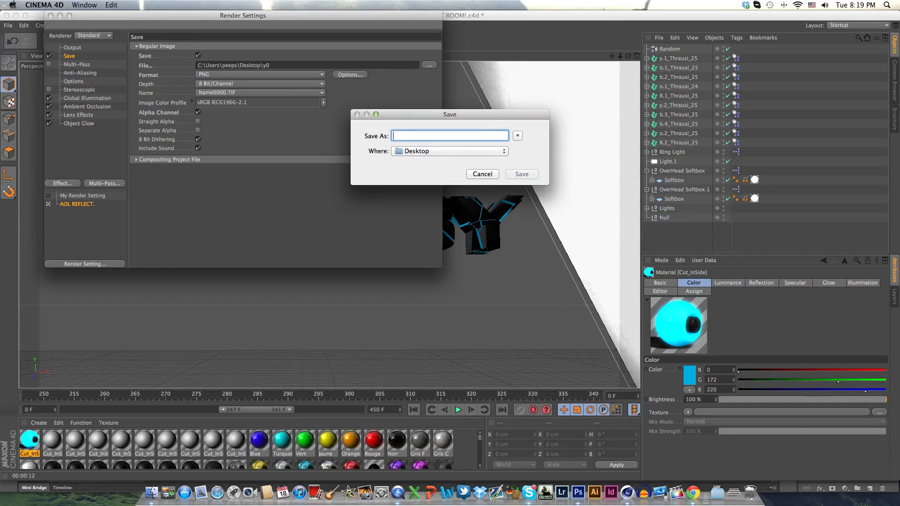
text(Robby Te)
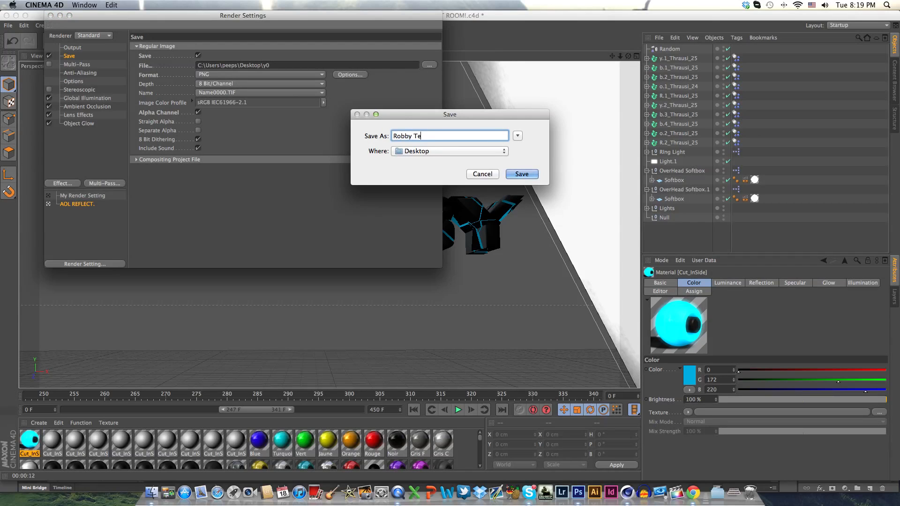
text(xt)
click(517, 178)
click(50, 16)
Render the scene to the Picture Viewer past the missing textures, check the image, and close the viewer.
click(239, 41)
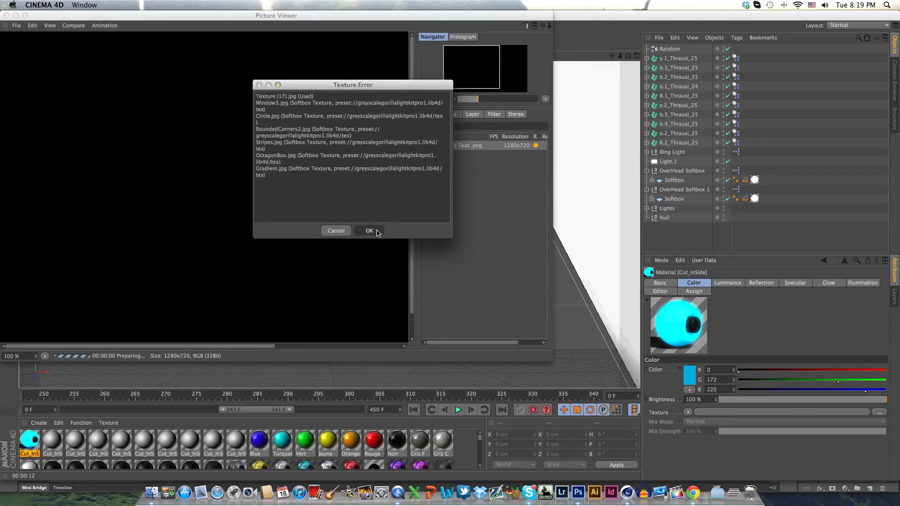
click(370, 231)
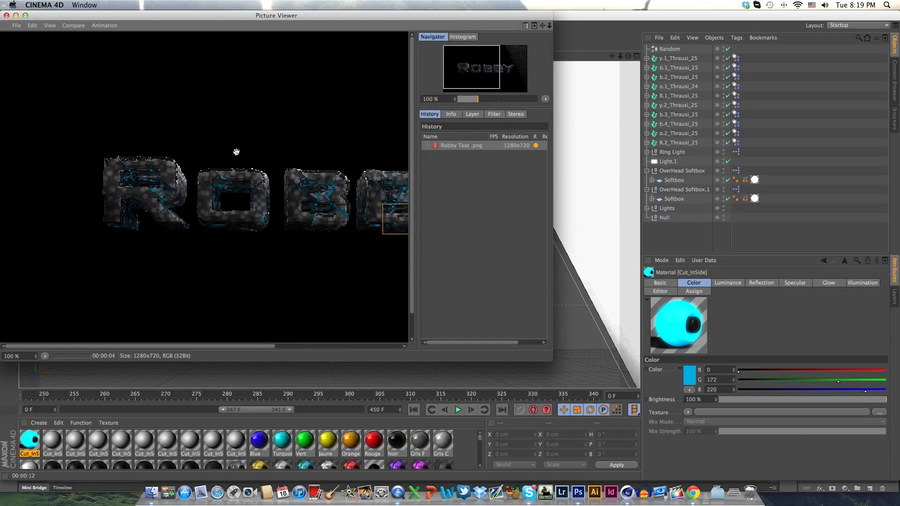
scroll(236, 151, down, 1)
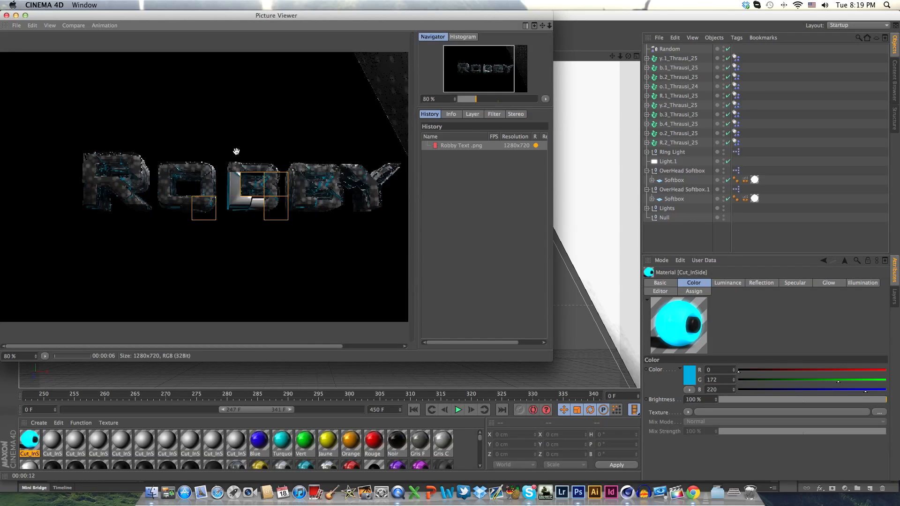
scroll(227, 151, down, 1)
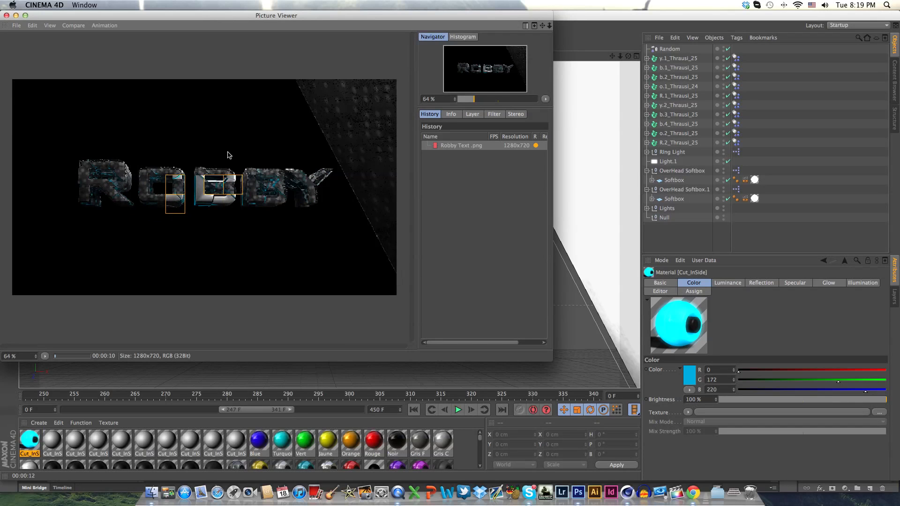
scroll(229, 155, up, 1)
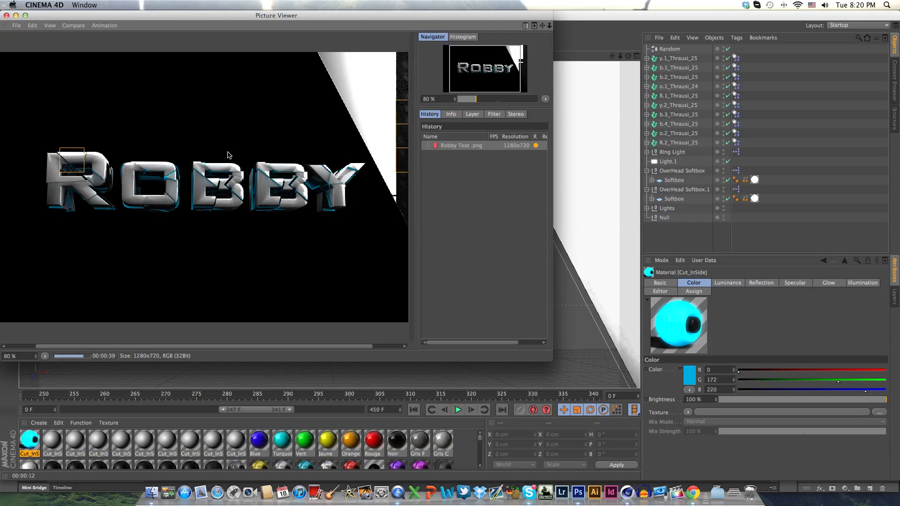
click(6, 16)
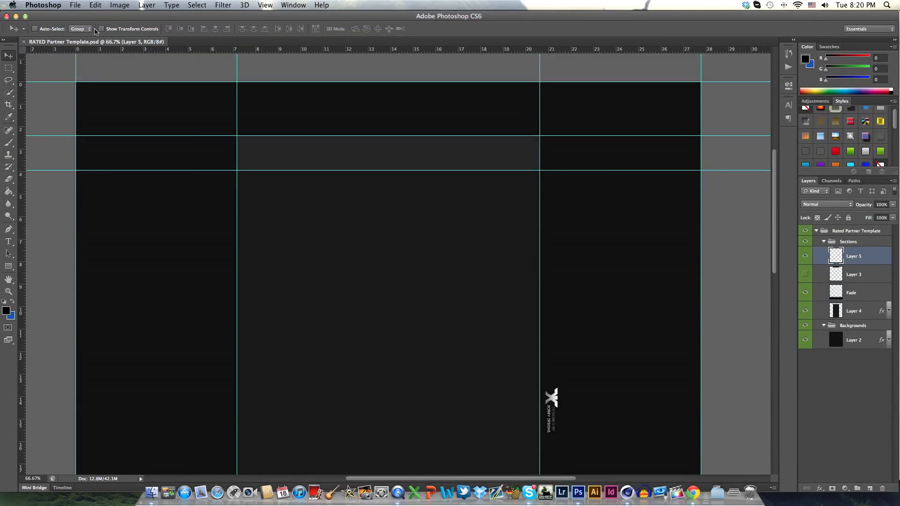
Switch to Photoshop and open "Robby Text .png" from the Desktop.
click(75, 6)
click(87, 25)
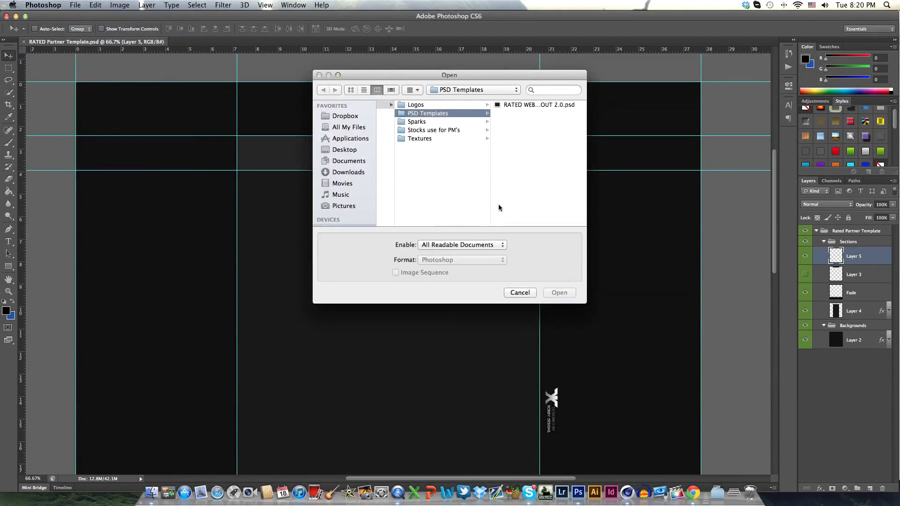
click(401, 164)
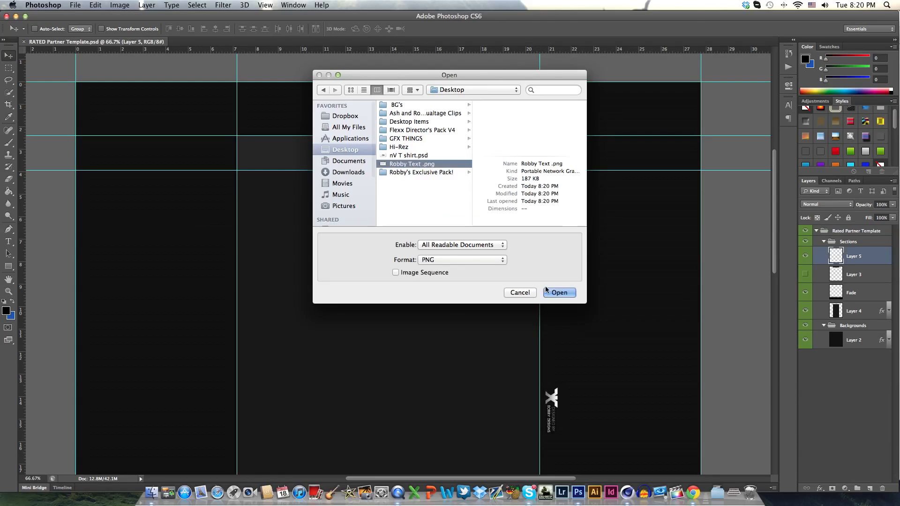
click(559, 292)
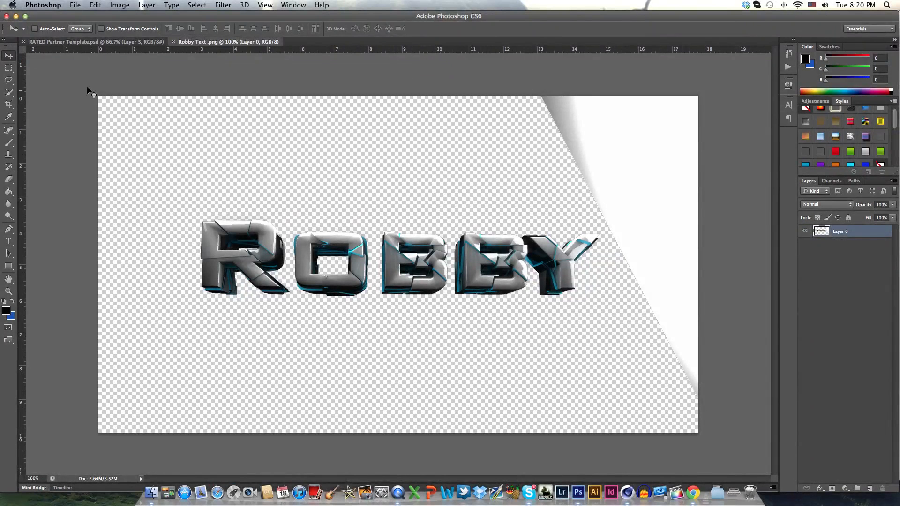
Lasso the rendered text without the white softbox and move it into the header area of RATED Partner Template.psd.
click(8, 80)
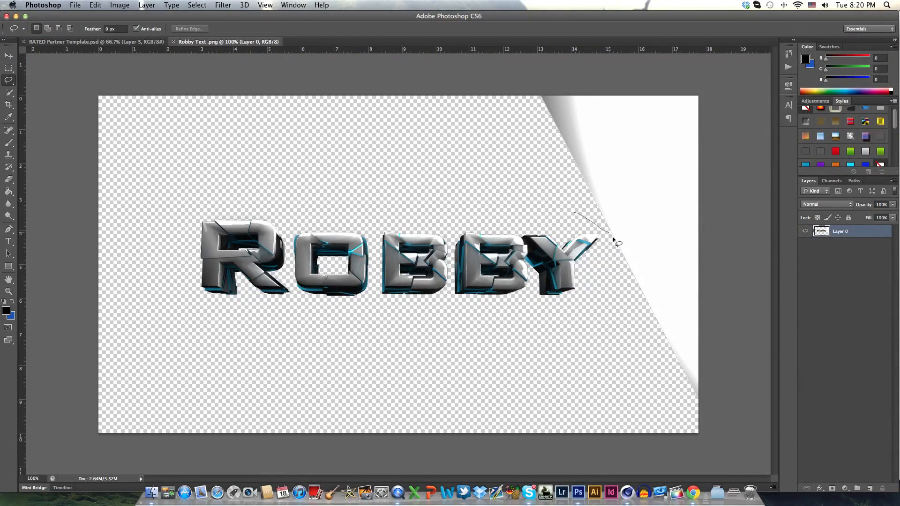
mouse_move(614, 240)
mouse_down()
mouse_move(424, 362)
mouse_move(154, 264)
mouse_move(390, 204)
mouse_move(574, 212)
mouse_up()
key(v)
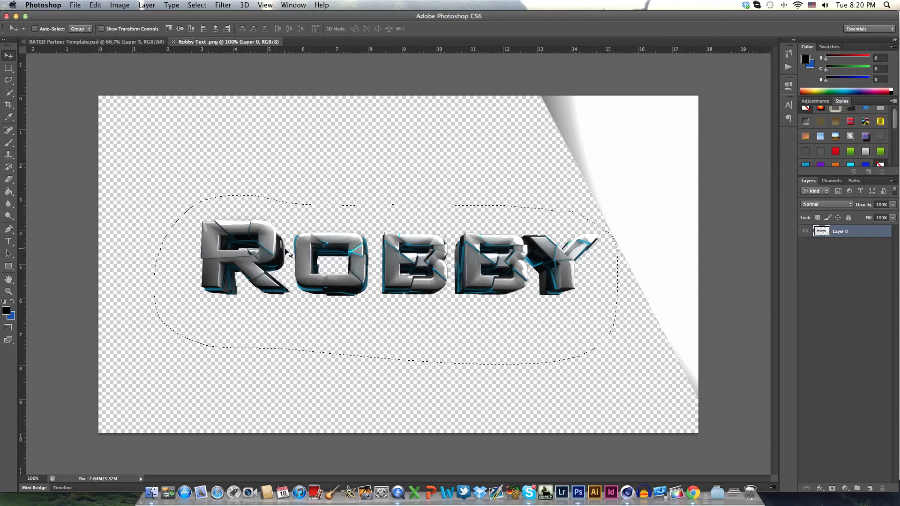
mouse_move(285, 248)
mouse_down()
mouse_move(86, 34)
mouse_move(98, 46)
mouse_move(357, 121)
mouse_up()
scroll(358, 132, up, 5)
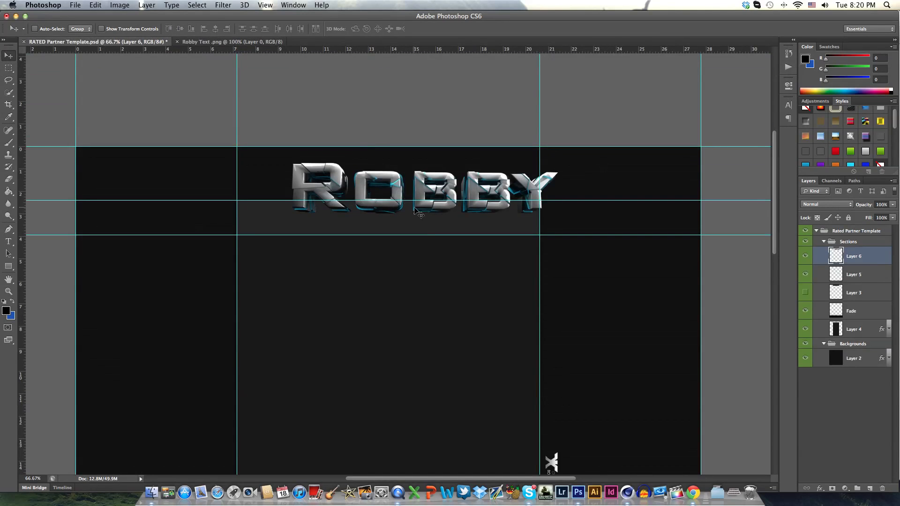
Scale the rendered text down to fit between the document's upper edge and the first horizontal guide, and nudge it slightly right.
key(super+equal)
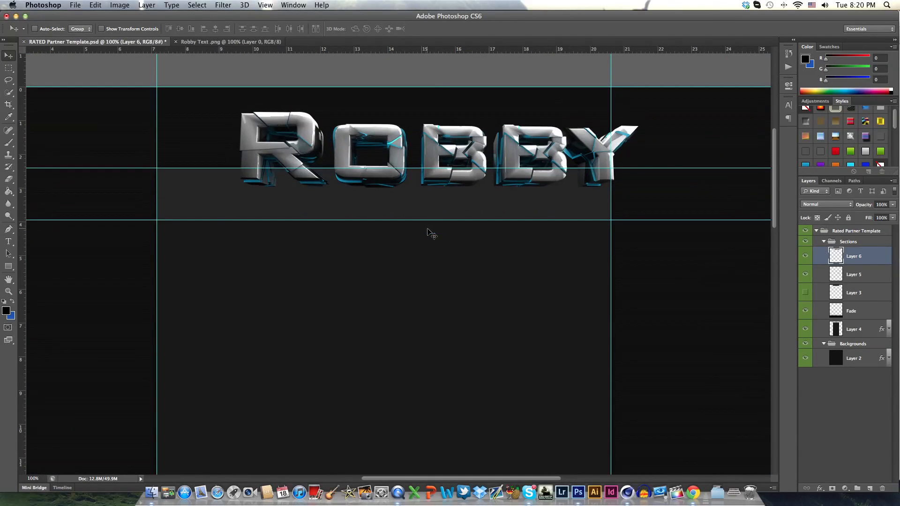
key(super+t)
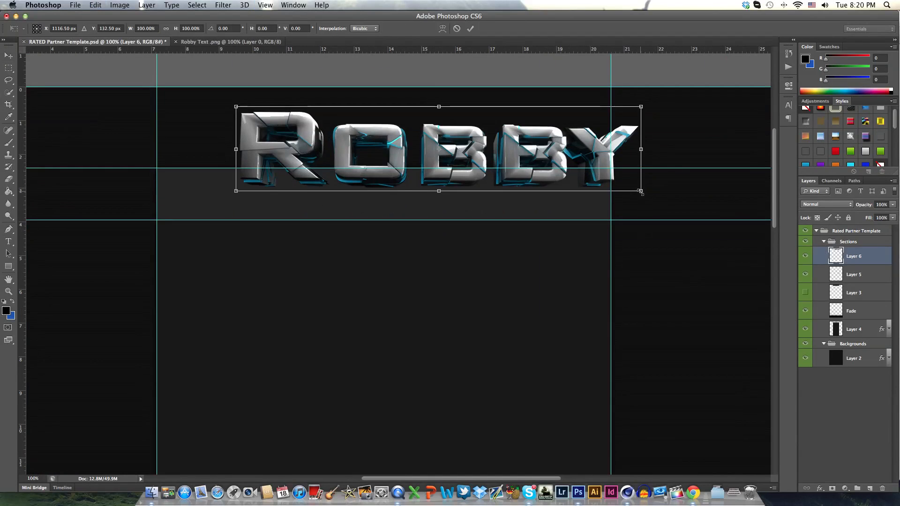
drag(641, 191, 445, 148)
key(Return)
key(Right)
key(Right)
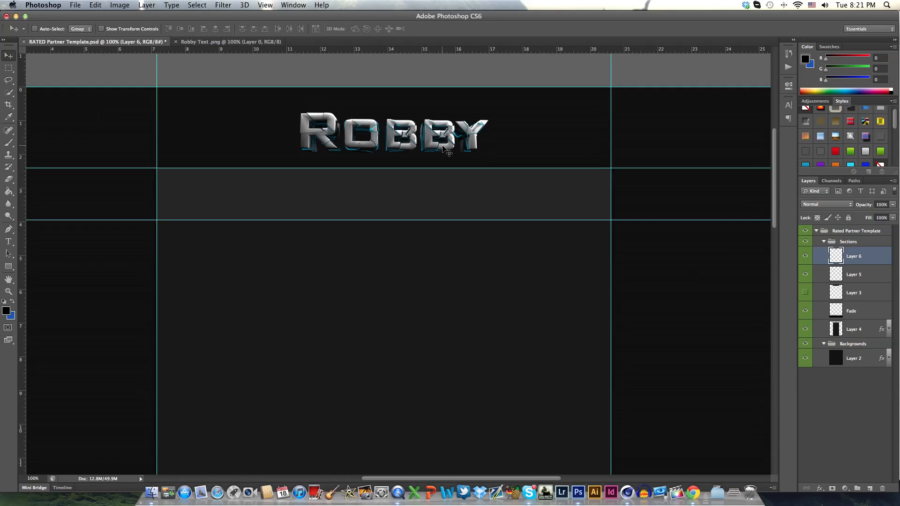
Add a Gradient Overlay to Layer 6 with its blend mode set to Overlay.
double_click(869, 259)
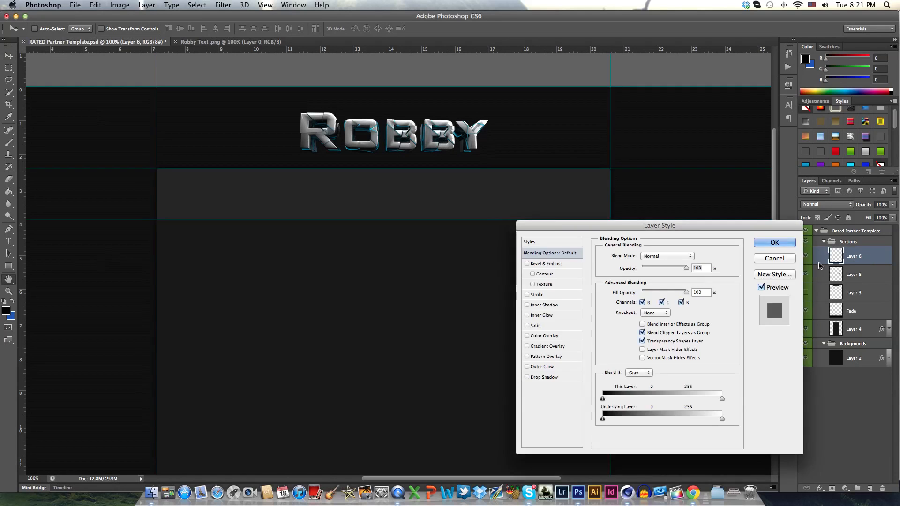
click(527, 346)
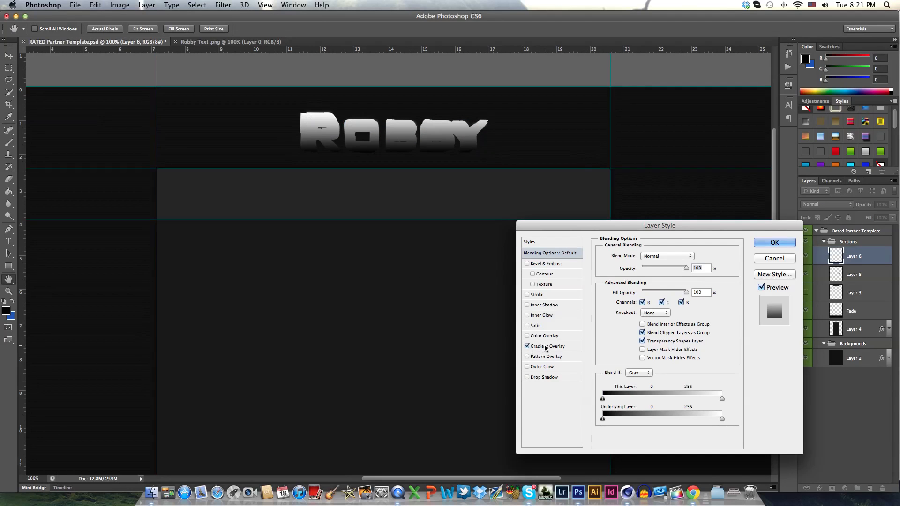
click(546, 346)
click(655, 255)
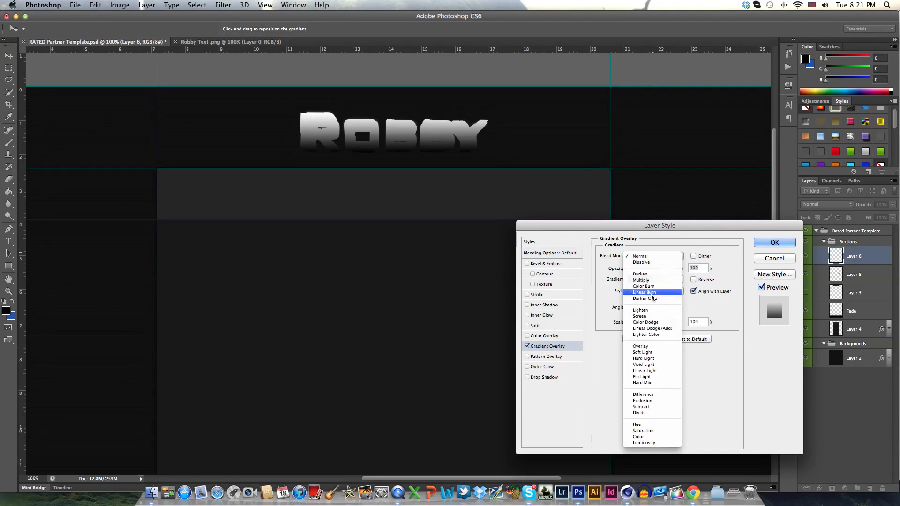
click(649, 346)
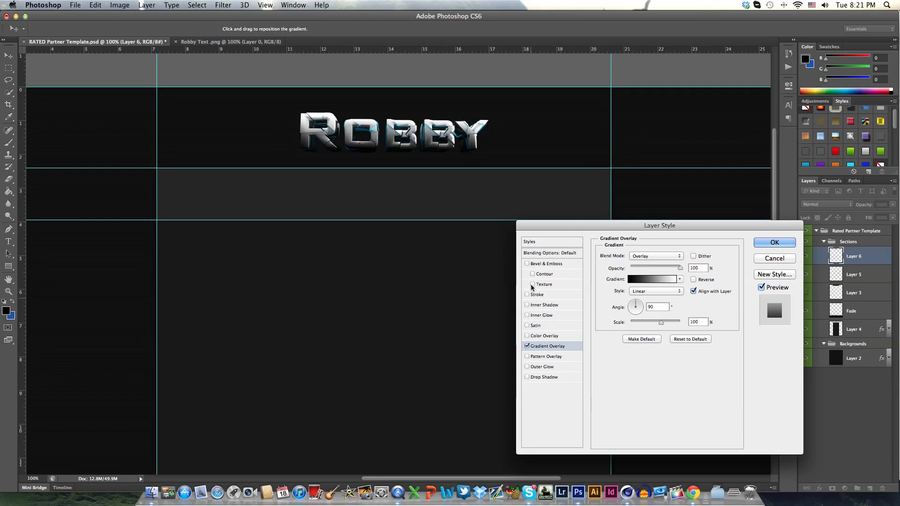
Add a Drop Shadow to Layer 6 with 100% opacity, 0 px distance, 30% spread and 20 px size, and apply the styles.
click(528, 377)
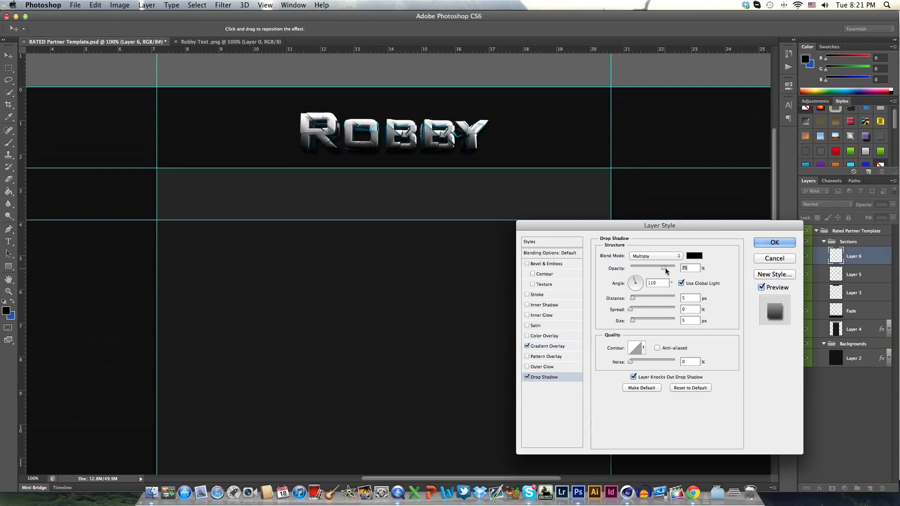
drag(665, 268, 662, 309)
text(030)
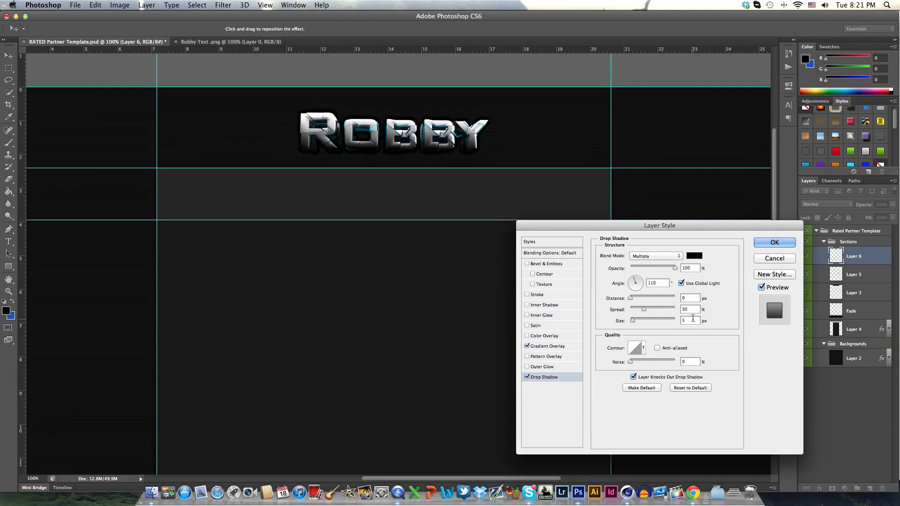
key(Tab)
text(20)
click(775, 244)
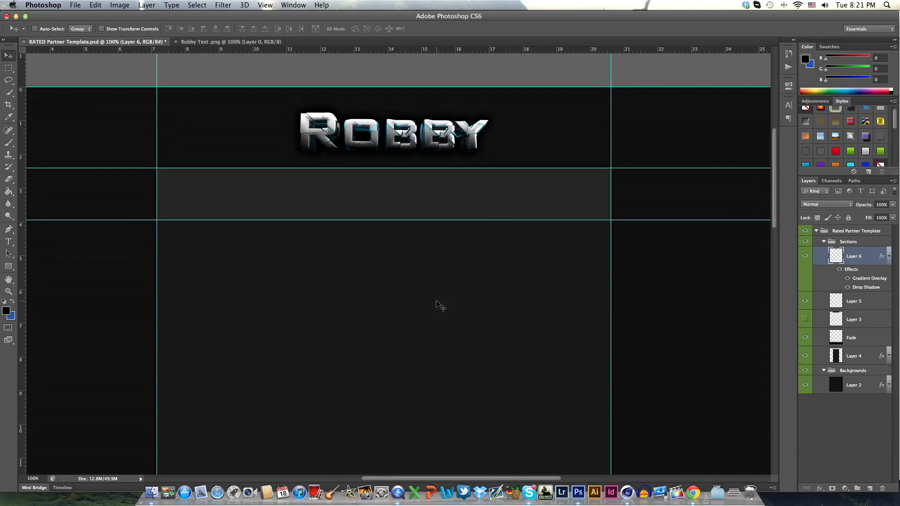
Close the "Robby Text .png" document and keep RATED Partner Template.psd open.
scroll(457, 203, up, 2)
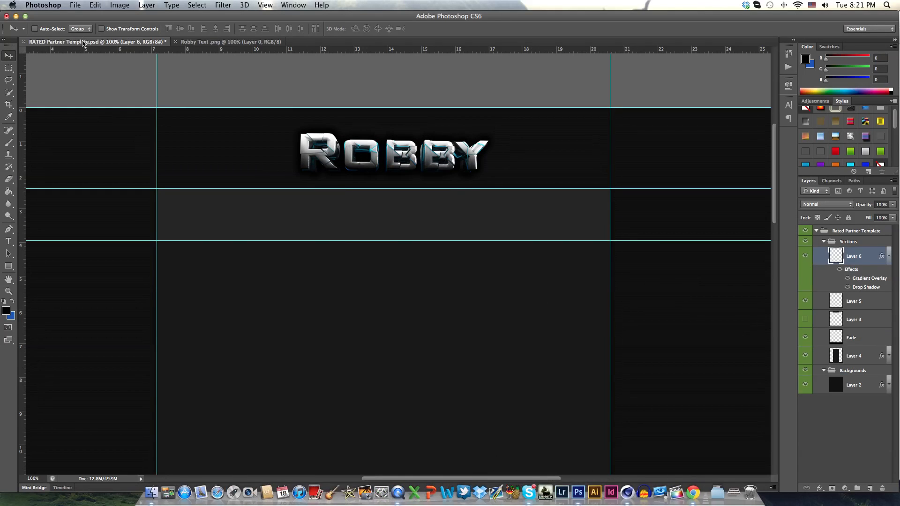
click(189, 41)
key(super+w)
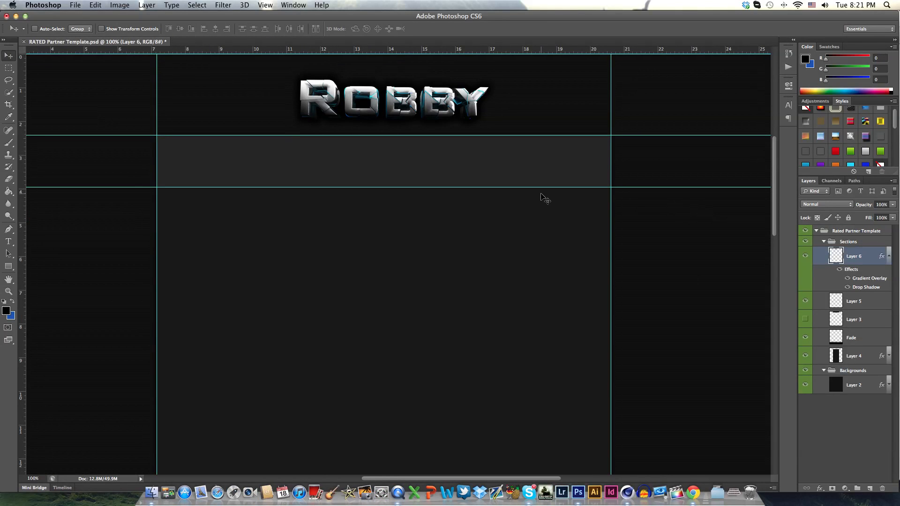
Duplicate the styled text layer and enlarge the copy up to the header's upper edge.
key(super+j)
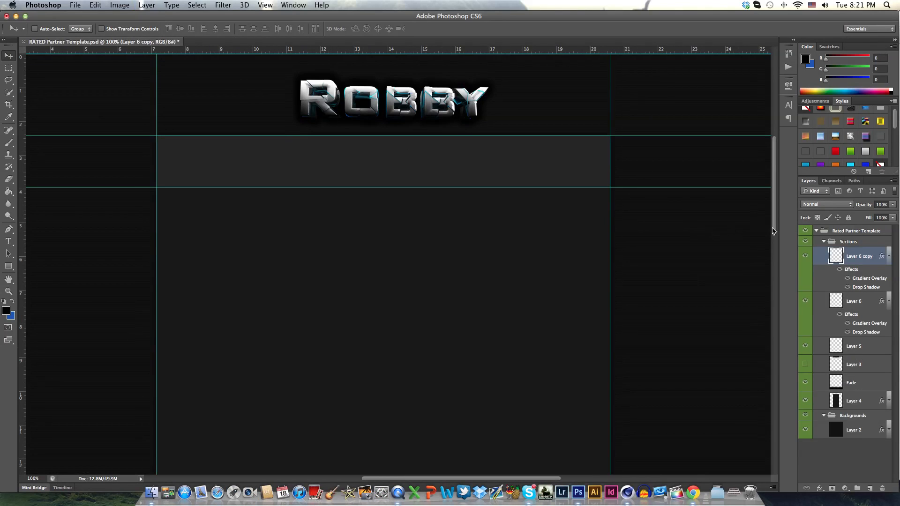
key(super+t)
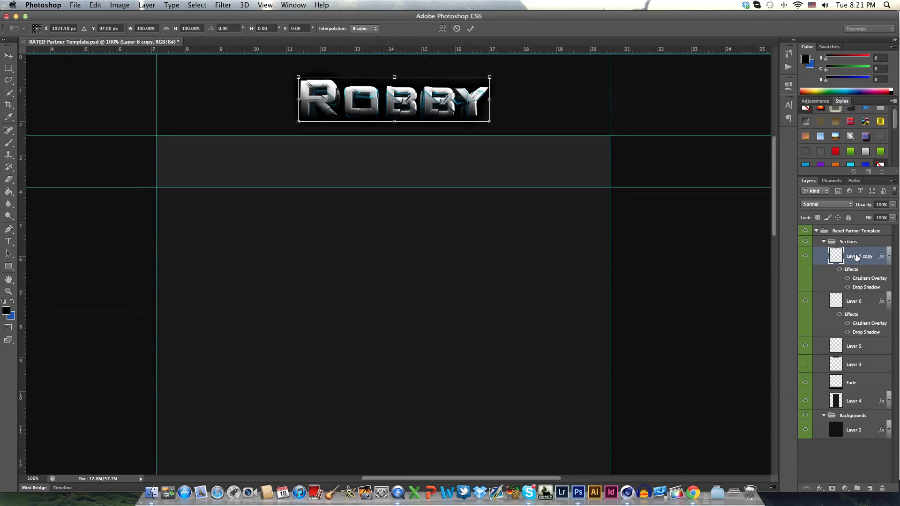
scroll(501, 86, up, 3)
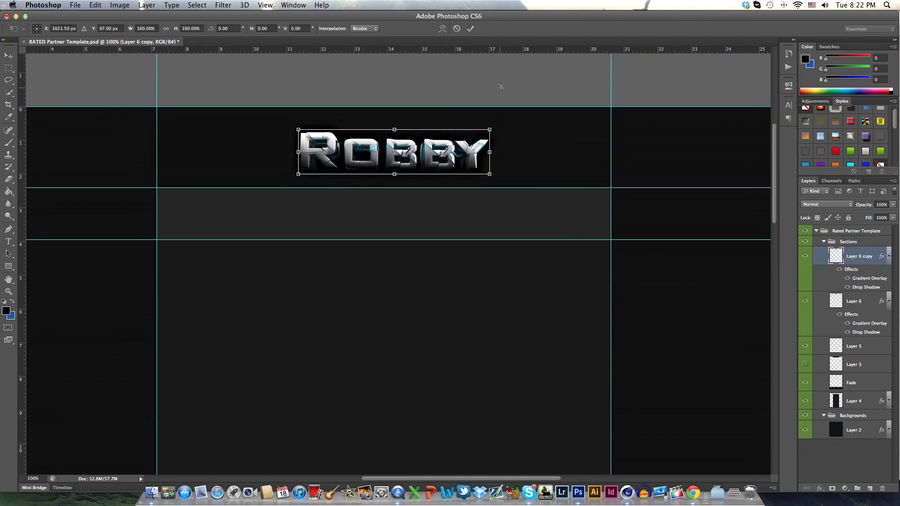
drag(492, 128, 551, 96)
key(Return)
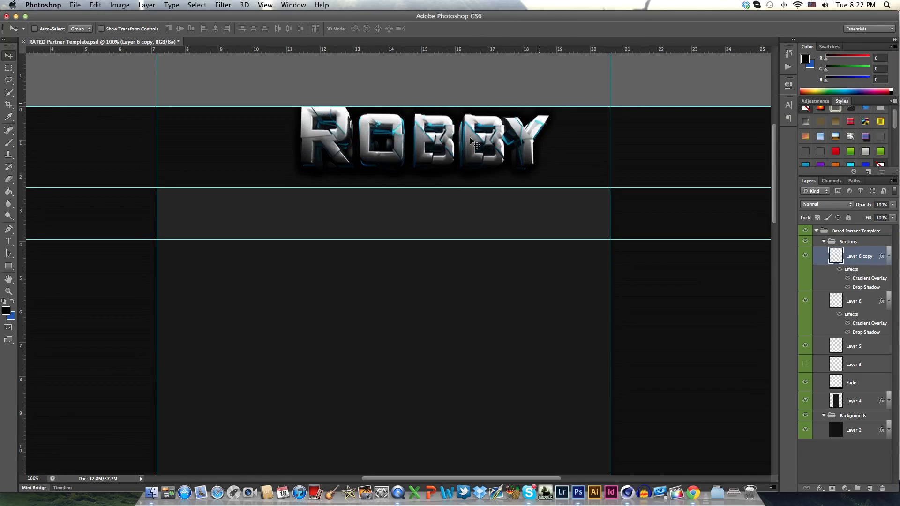
Place the enlarged copy beneath Layer 6, shift it left to centre it behind the text, and lower its opacity to 17%.
drag(864, 264, 871, 334)
drag(438, 145, 414, 145)
drag(868, 207, 826, 206)
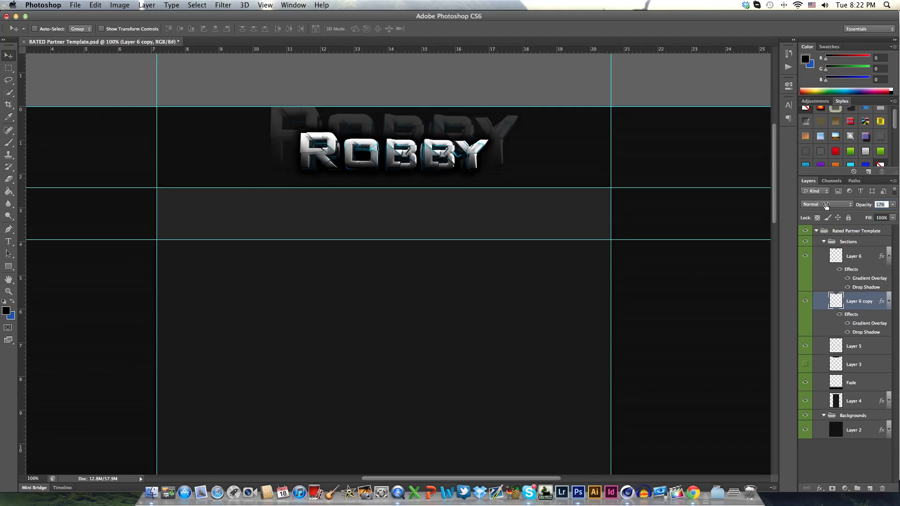
Fade the lower part of the enlarged text copy with a 426 px Eraser and reduce the layer's opacity to 9%.
click(9, 180)
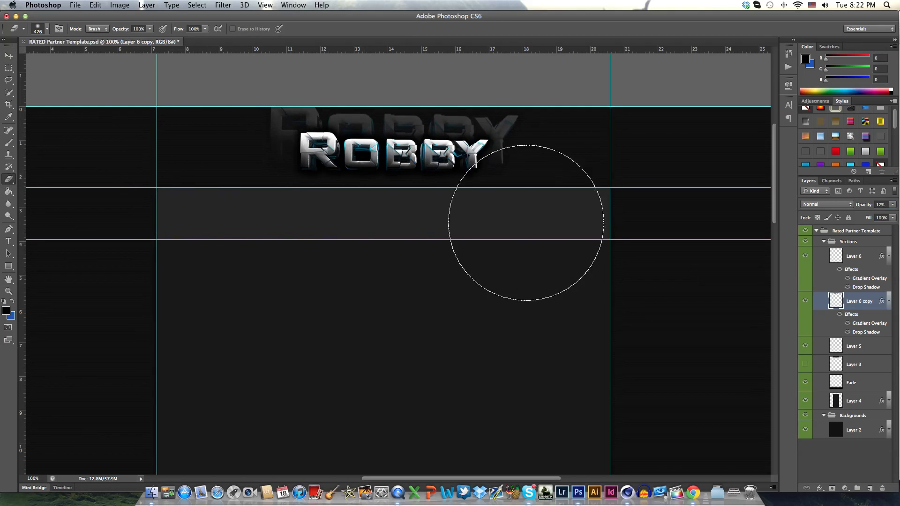
mouse_move(526, 223)
mouse_down()
mouse_move(603, 177)
mouse_move(550, 239)
mouse_up()
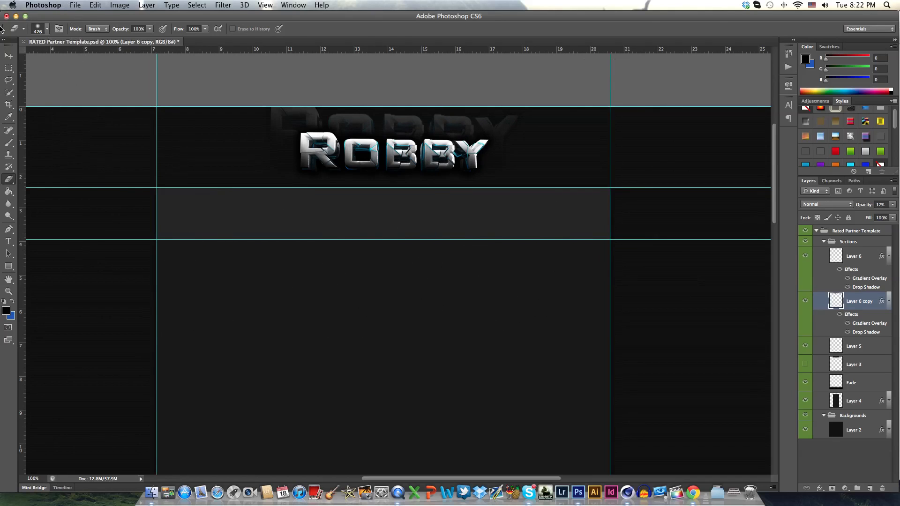
click(8, 56)
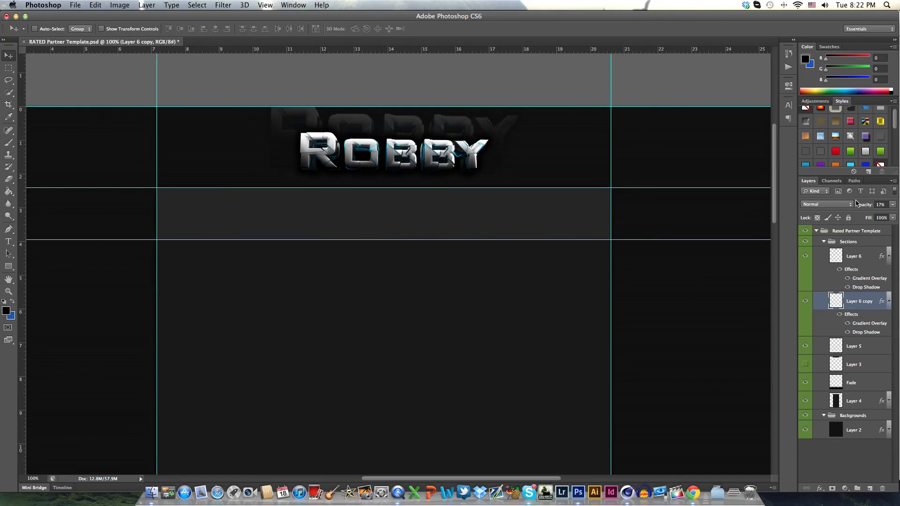
drag(862, 207, 858, 206)
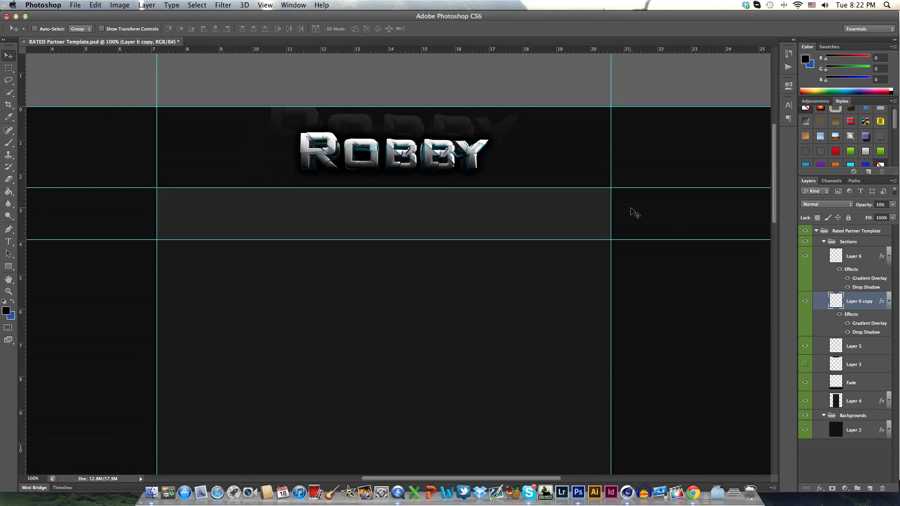
drag(865, 207, 863, 208)
Start opening a file and browse to the My GFX Pack folder on the FreeAgent GoFlex Drive.
click(74, 5)
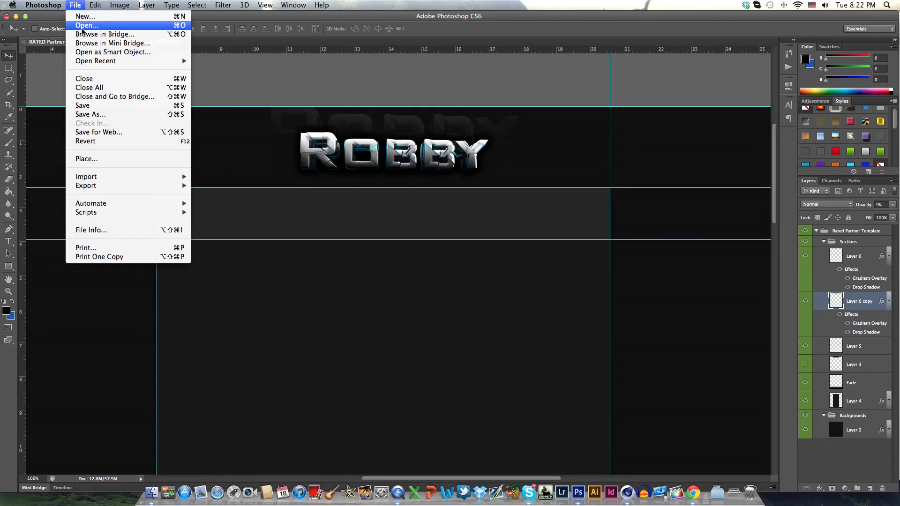
click(82, 25)
scroll(356, 187, down, 3)
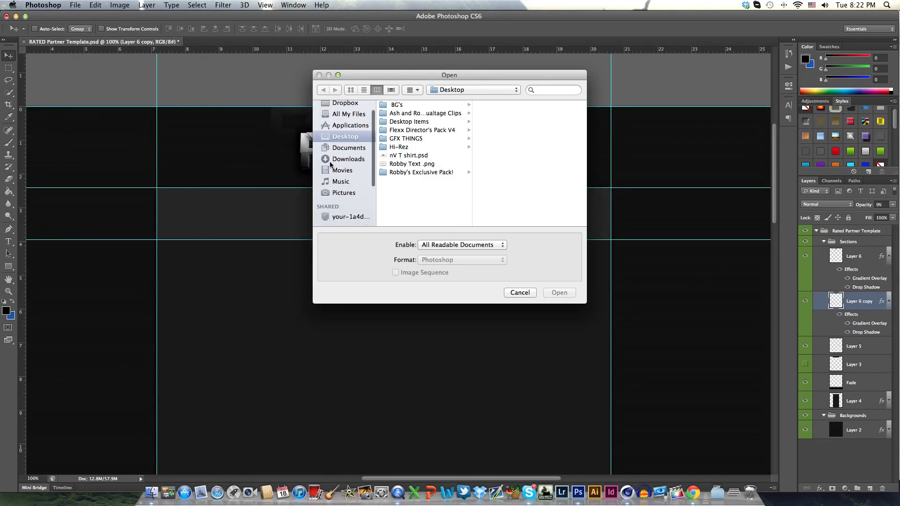
scroll(356, 201, down, 1)
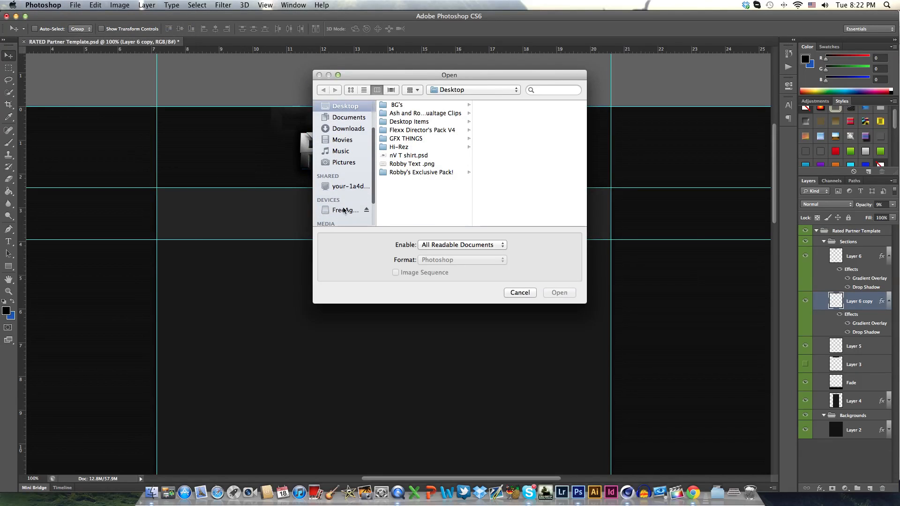
click(345, 210)
scroll(418, 199, down, 4)
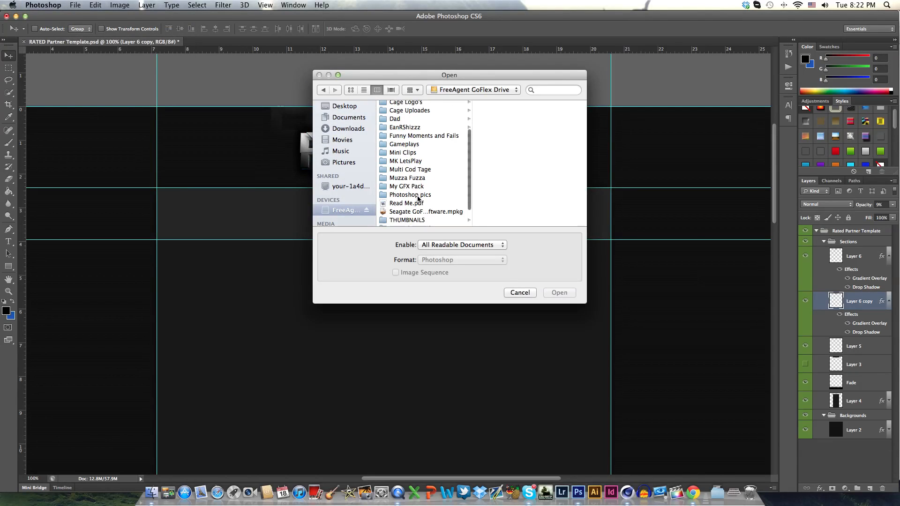
scroll(418, 198, down, 4)
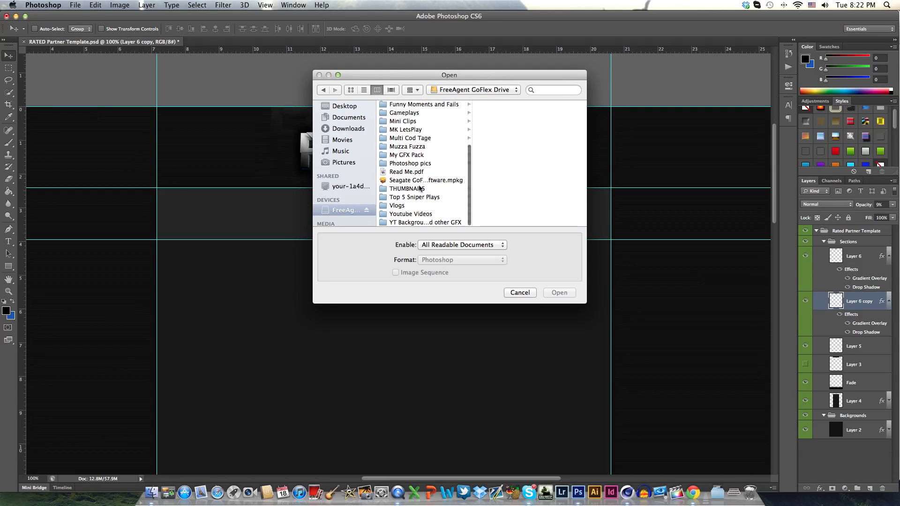
click(407, 155)
Go into the Textures folder of My GFX Pack and show the contents of Robby's Textures.
scroll(512, 175, down, 3)
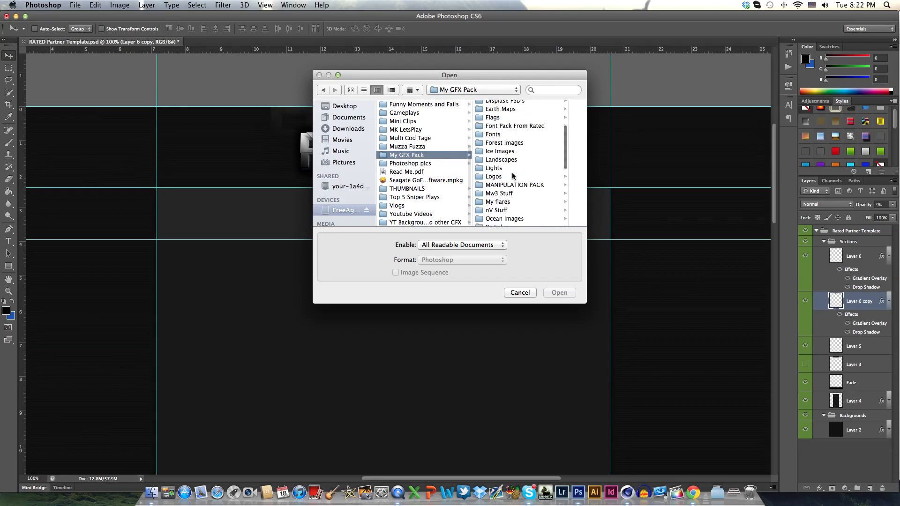
scroll(512, 176, down, 8)
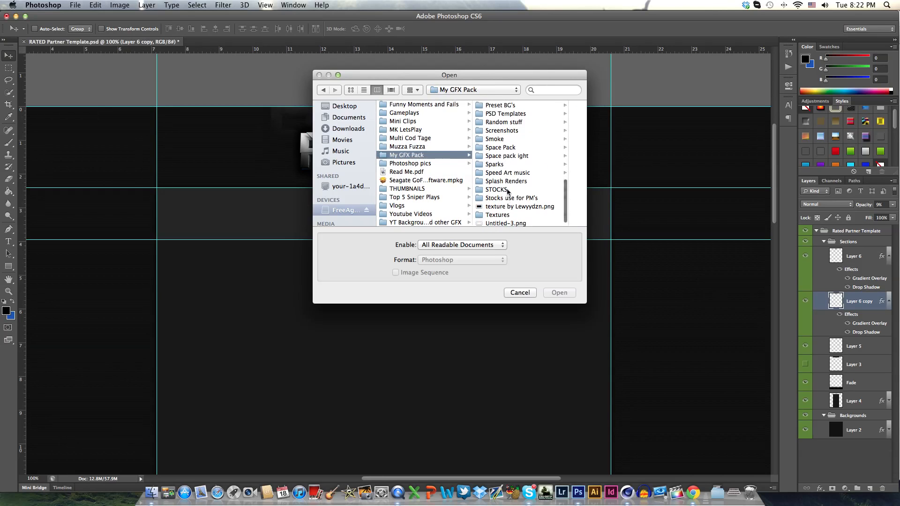
scroll(508, 158, down, 2)
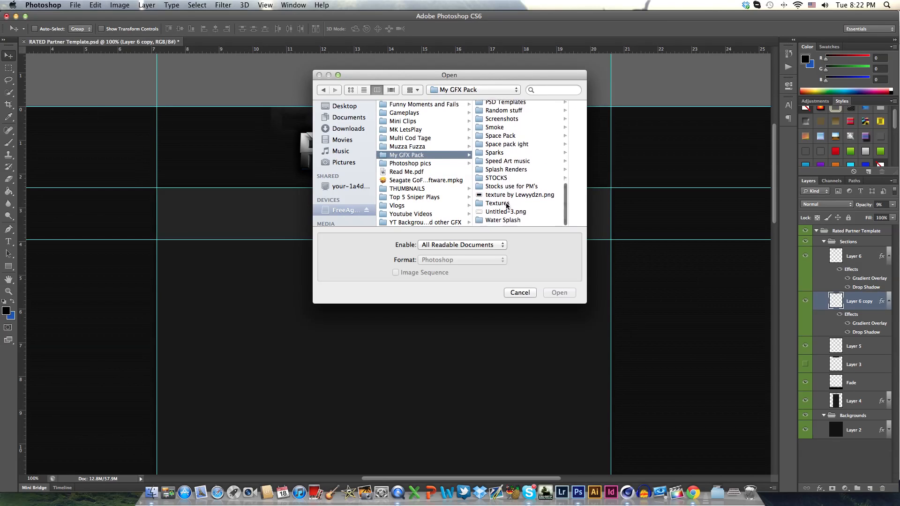
click(504, 205)
click(522, 173)
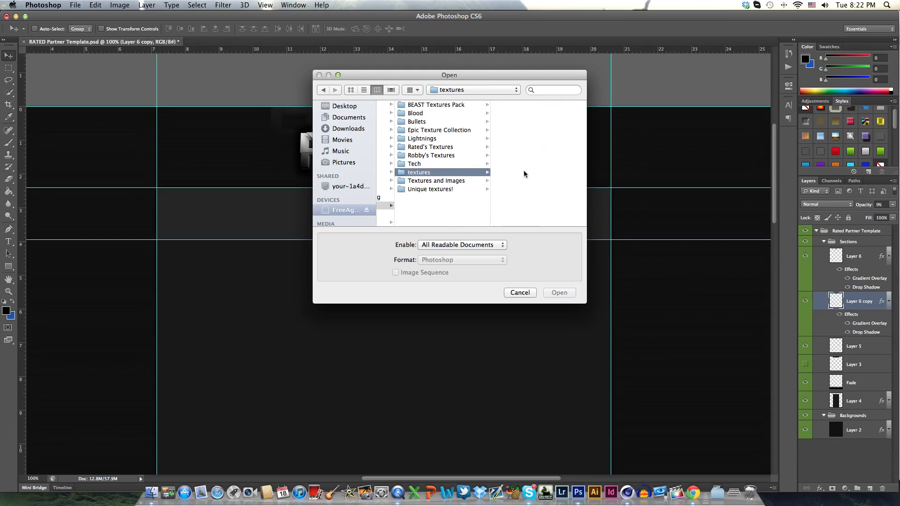
click(441, 155)
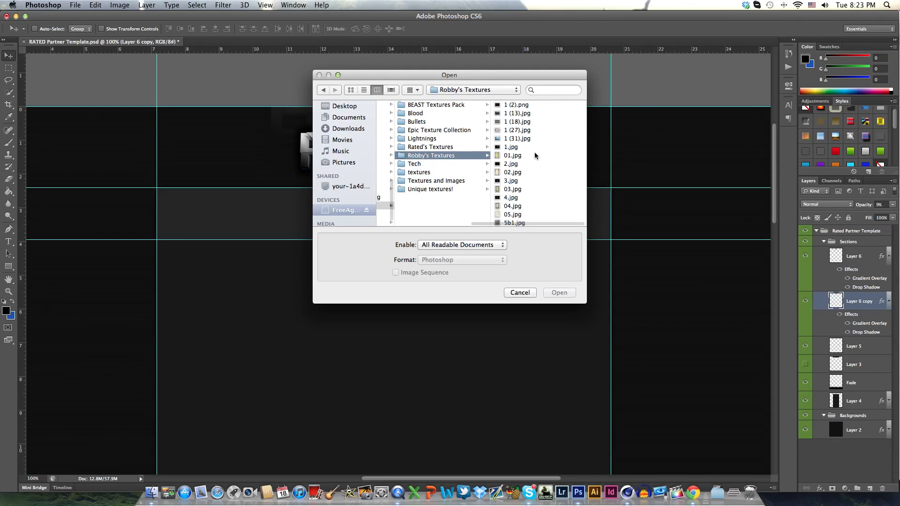
Pick a texture image from the Robby's Textures folder and open it.
scroll(532, 152, down, 5)
scroll(525, 151, up, 3)
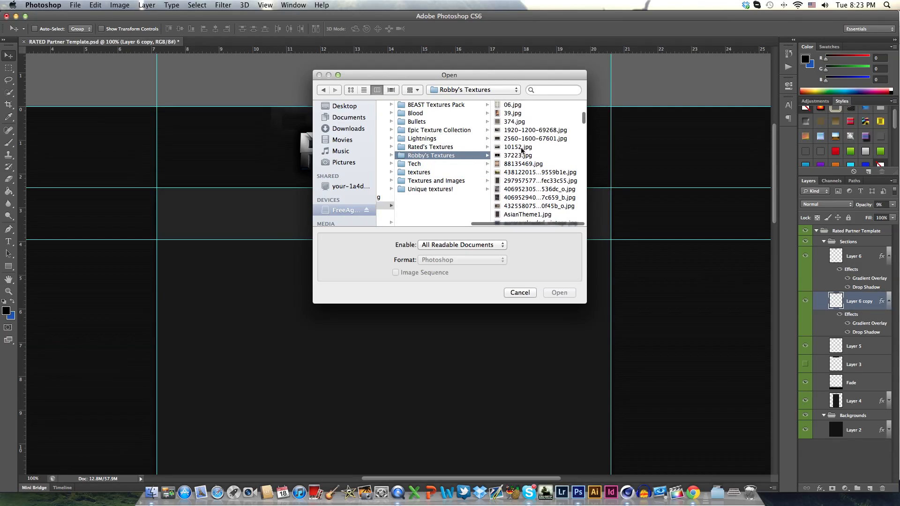
scroll(518, 177, up, 3)
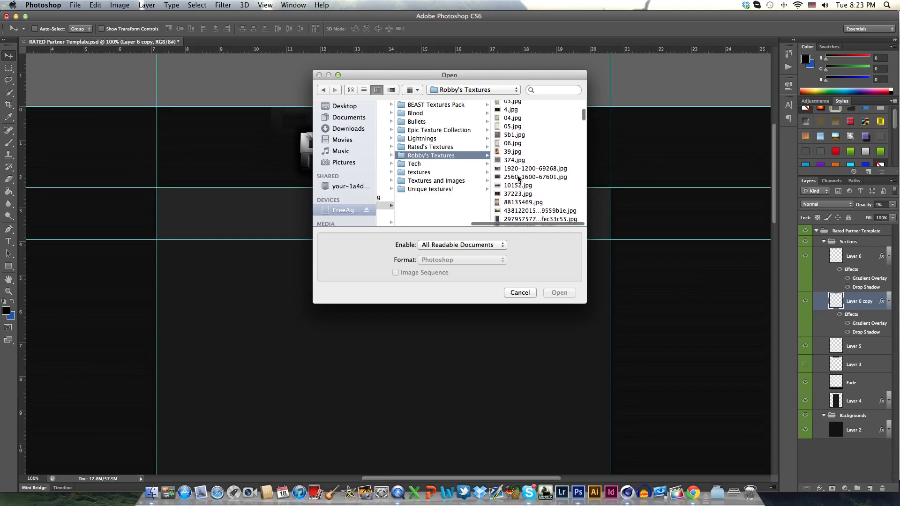
scroll(519, 177, down, 5)
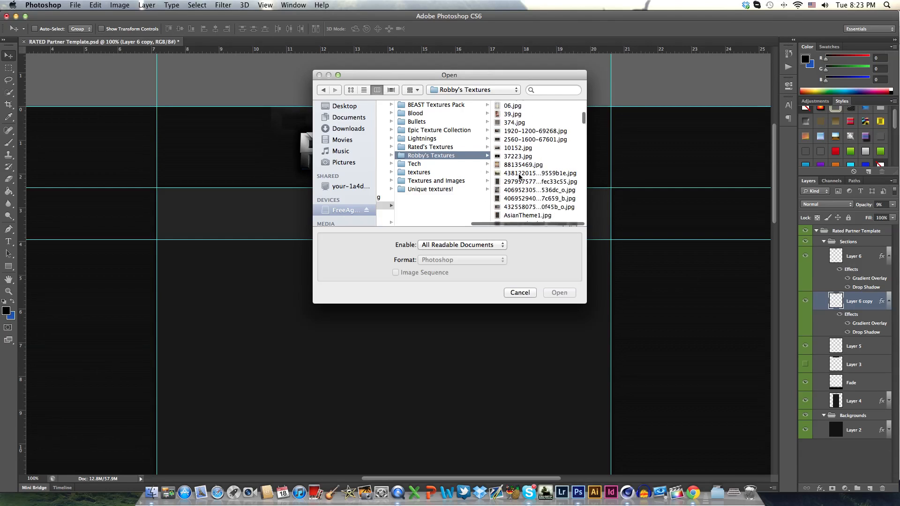
click(518, 160)
click(560, 292)
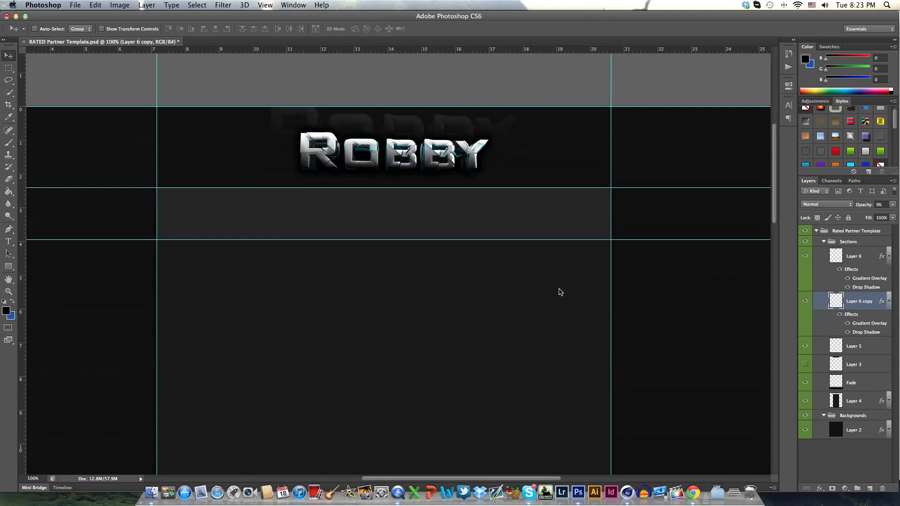
Bring the gold texture image into the RATED Partner Template and move its layer above Layer 6.
drag(389, 224, 370, 124)
scroll(370, 123, up, 2)
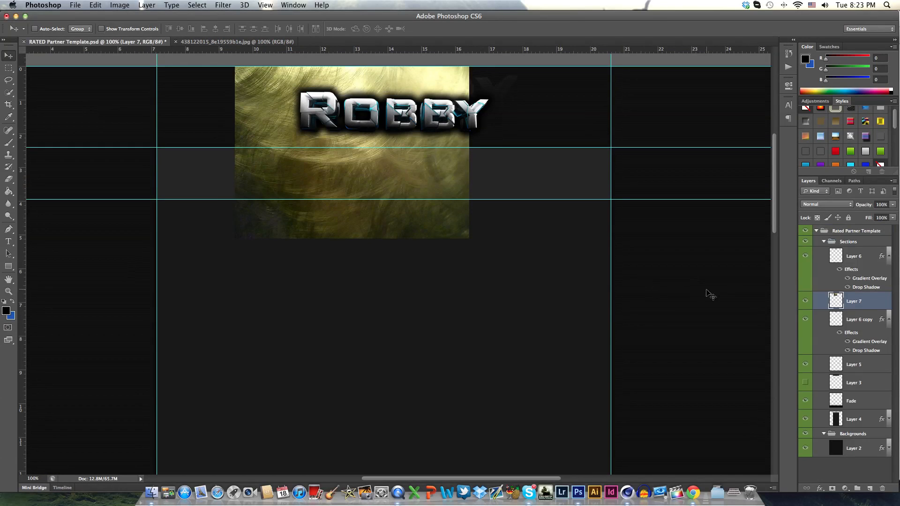
drag(864, 305, 793, 256)
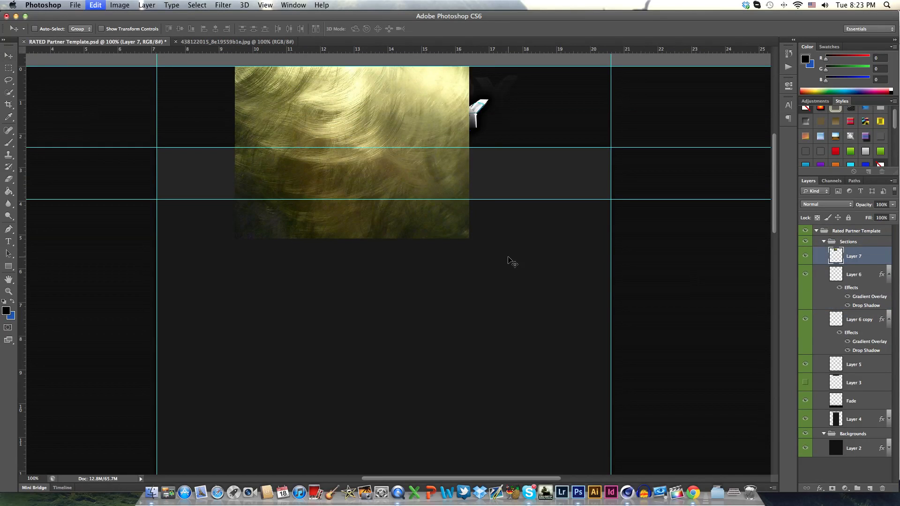
Scale the gold texture down so it covers the 3D text and clip it to the text layer.
key(super+t)
drag(468, 238, 365, 146)
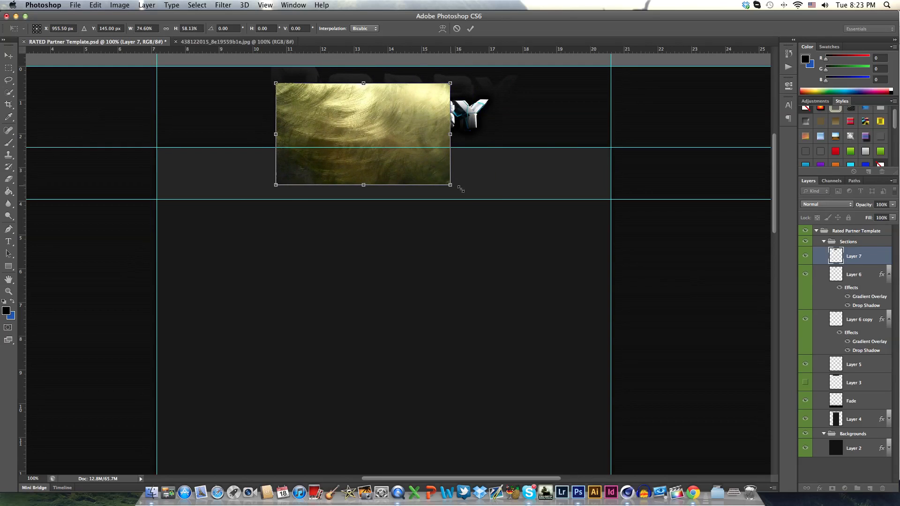
drag(461, 189, 505, 194)
key(Return)
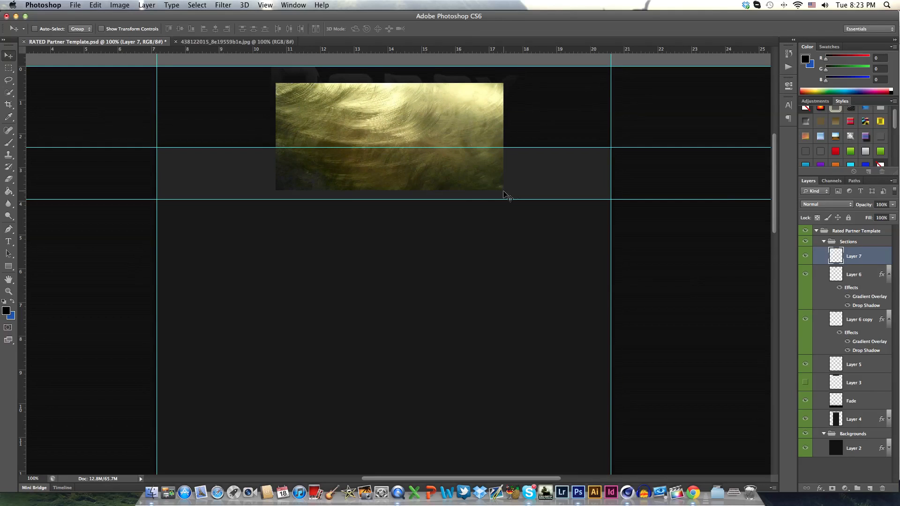
right_click(879, 259)
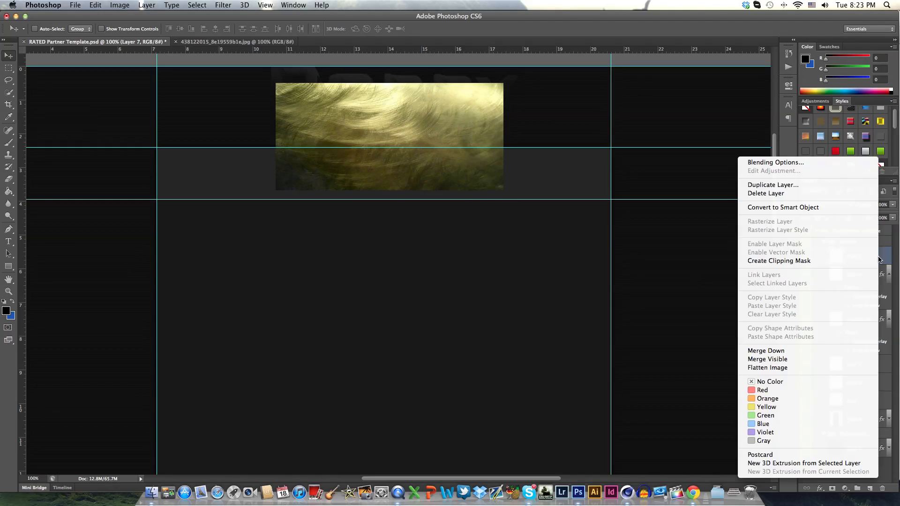
click(789, 262)
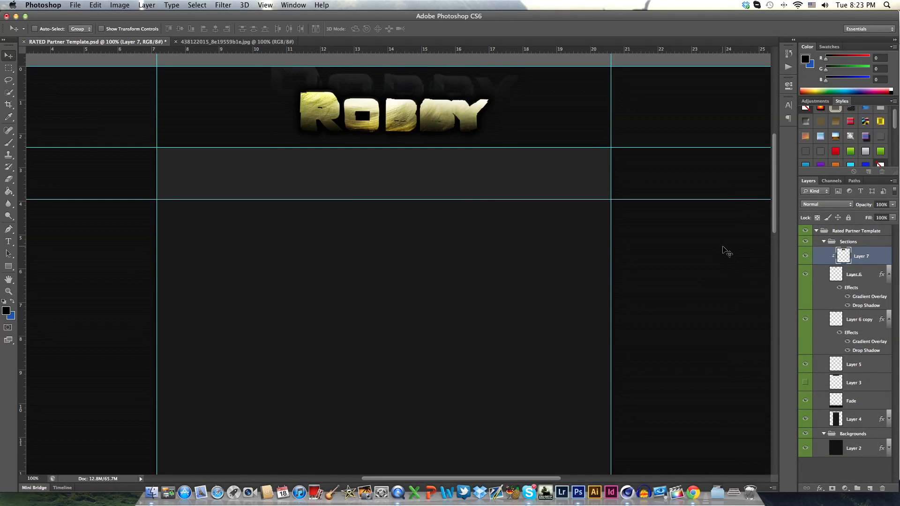
Colorize the clipped texture blue using Hue/Saturation with a hue of 189.
key(super+u)
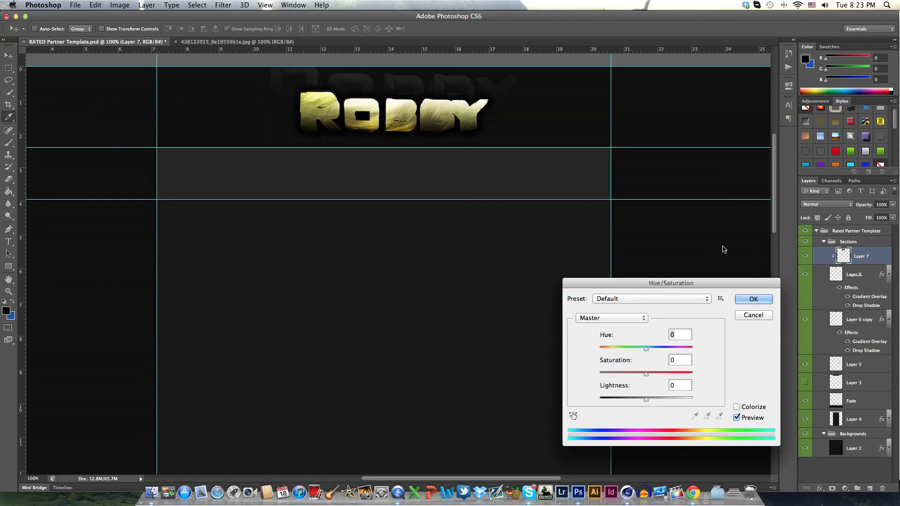
click(736, 407)
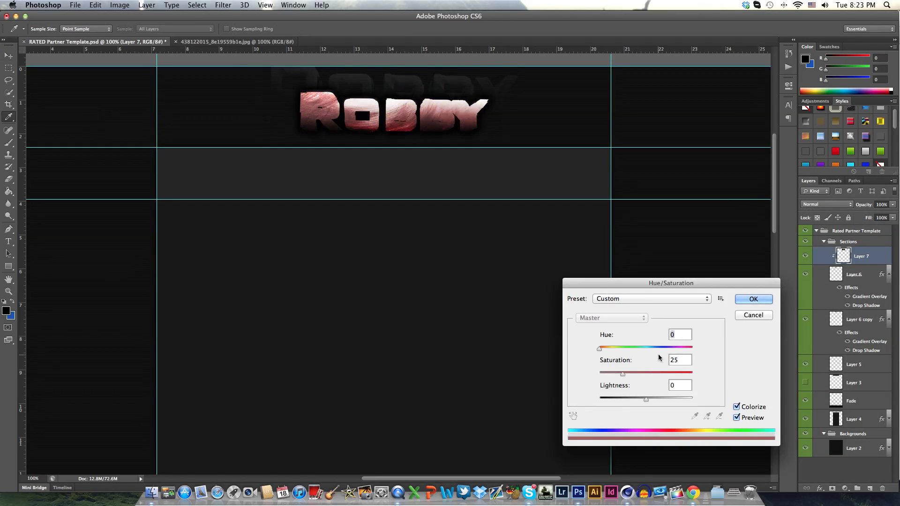
click(649, 349)
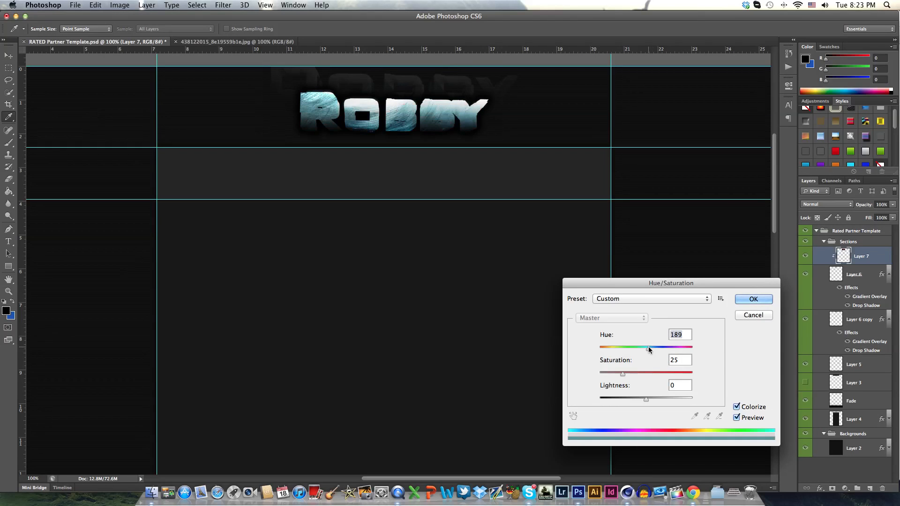
click(753, 299)
Set the texture layer's blend mode to Overlay and lower its opacity to about 43%.
key(v)
click(832, 205)
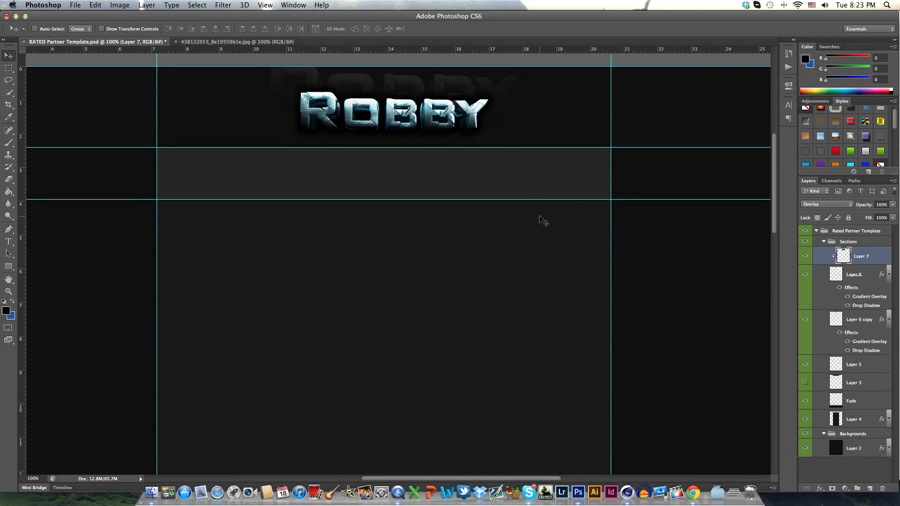
drag(863, 205, 849, 206)
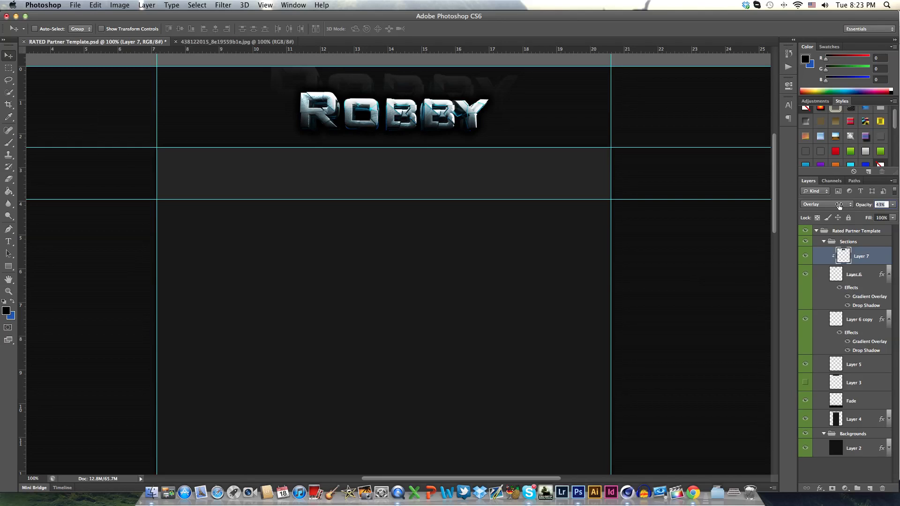
drag(839, 205, 842, 205)
Delete the clipped texture layer from the template and close its source image.
right_click(872, 255)
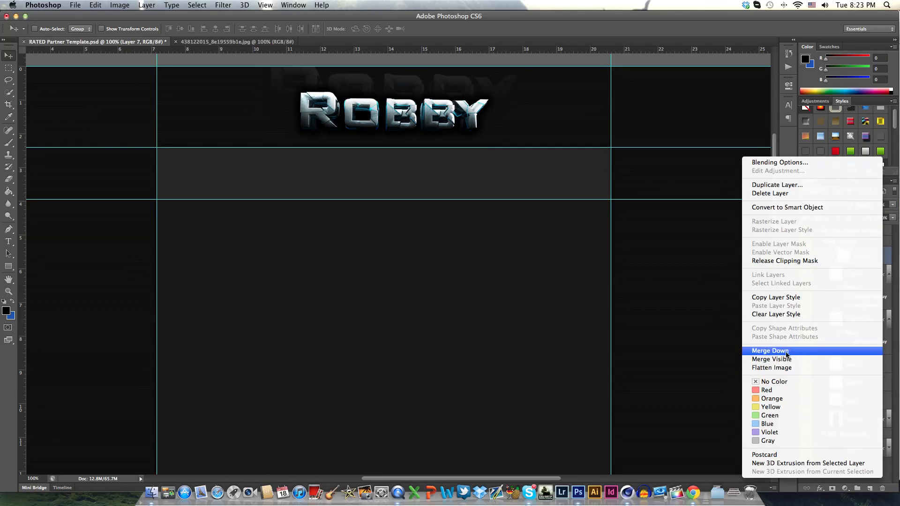
click(619, 271)
key(Delete)
scroll(554, 163, up, 2)
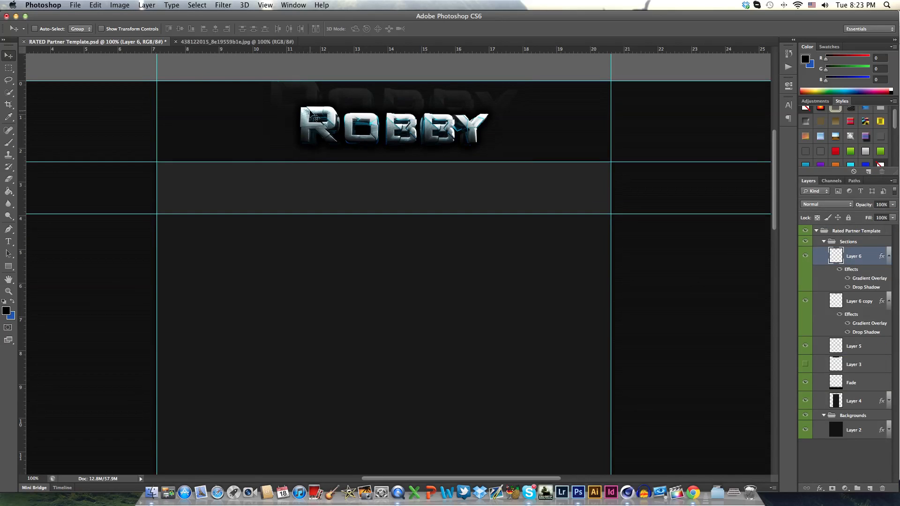
click(176, 42)
Open Texture (18).jpg from the Rated's Textures folder.
click(75, 5)
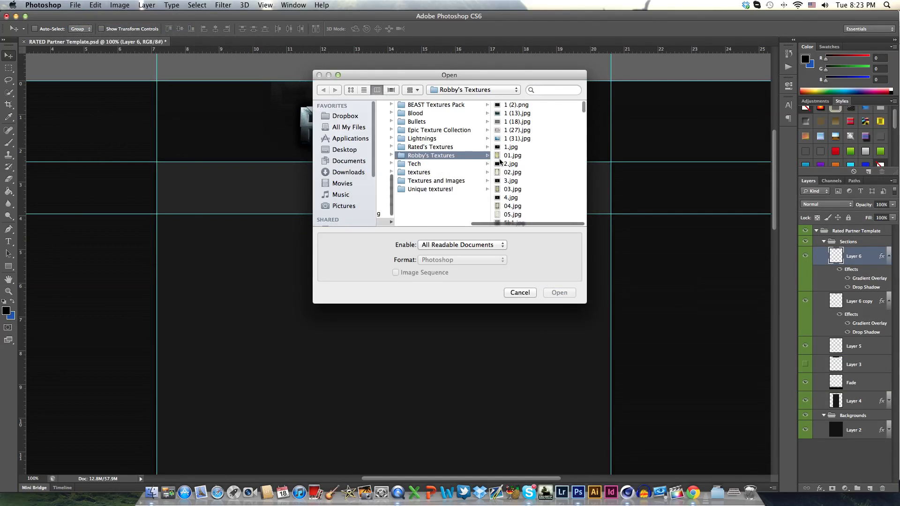
scroll(518, 165, down, 5)
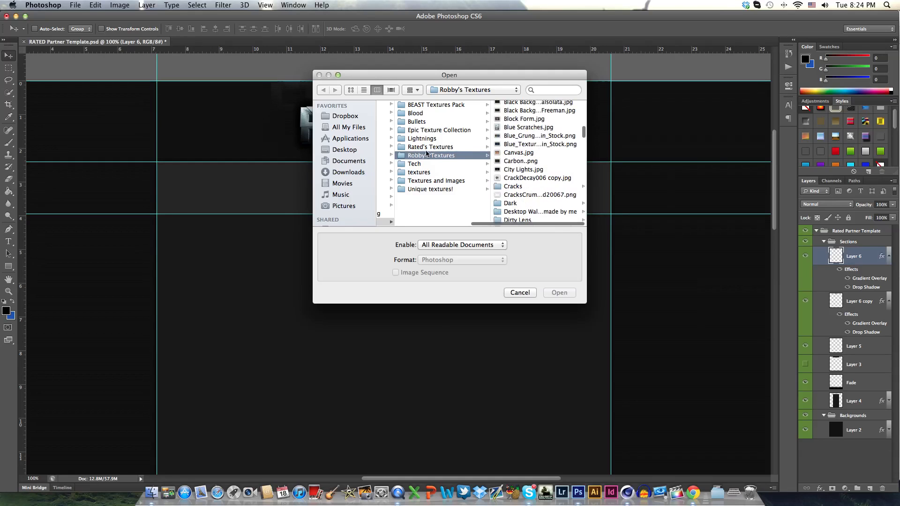
click(458, 149)
scroll(511, 192, down, 10)
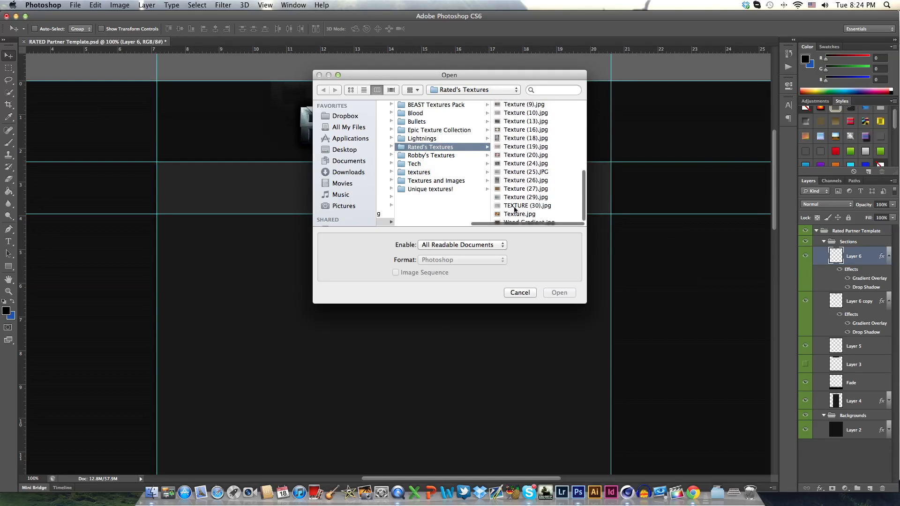
click(511, 139)
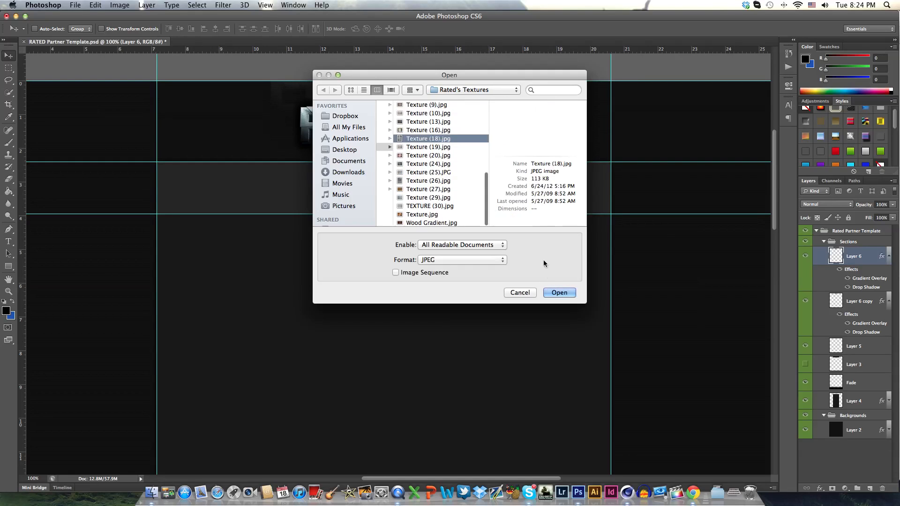
click(561, 293)
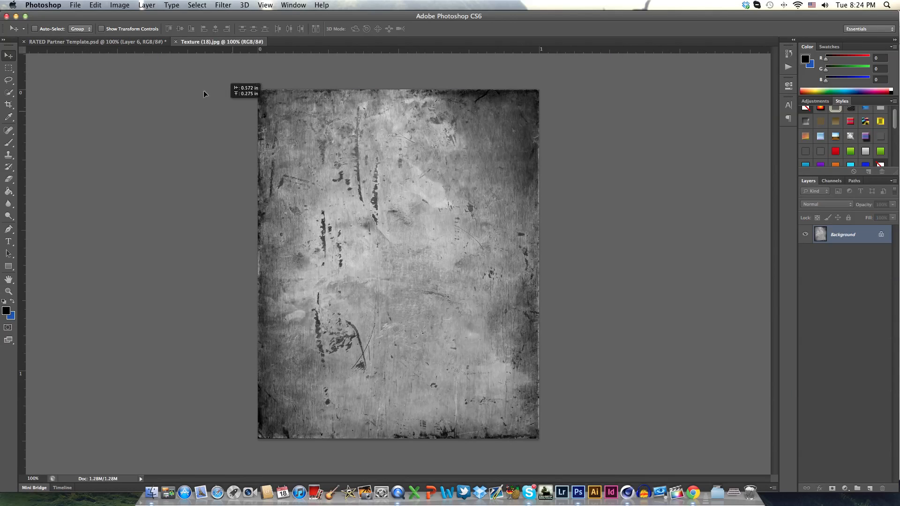
Bring Texture (18) into the RATED Partner Template, rotate it 90.73° and resize it to cover the 3D text.
drag(141, 44, 410, 173)
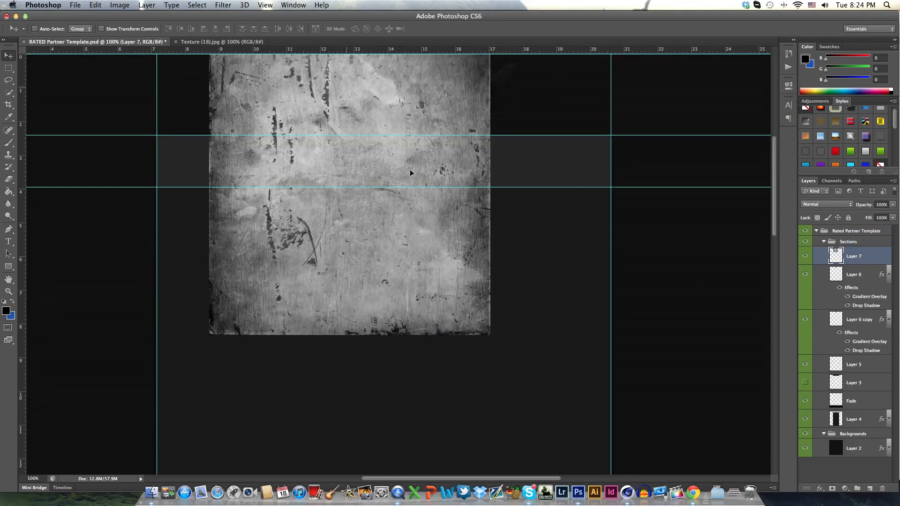
key(super+t)
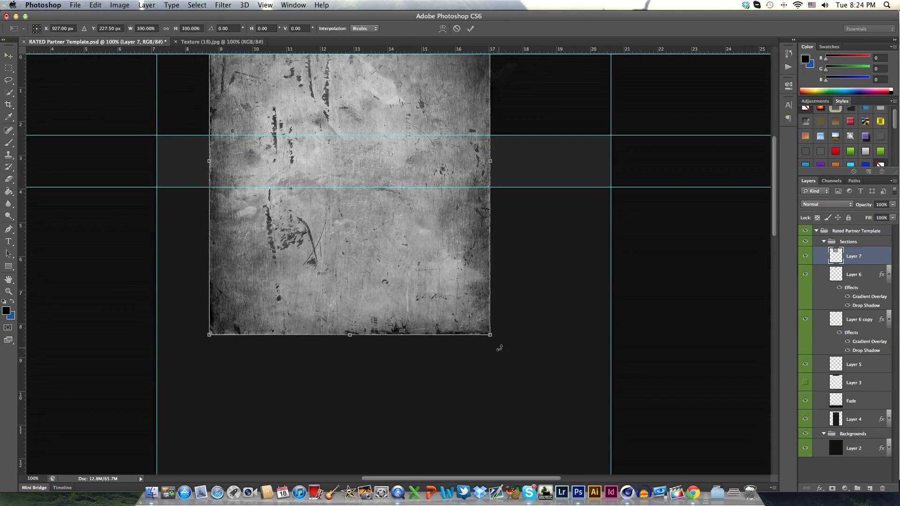
drag(451, 289, 360, 136)
drag(365, 188, 170, 189)
drag(257, 135, 329, 206)
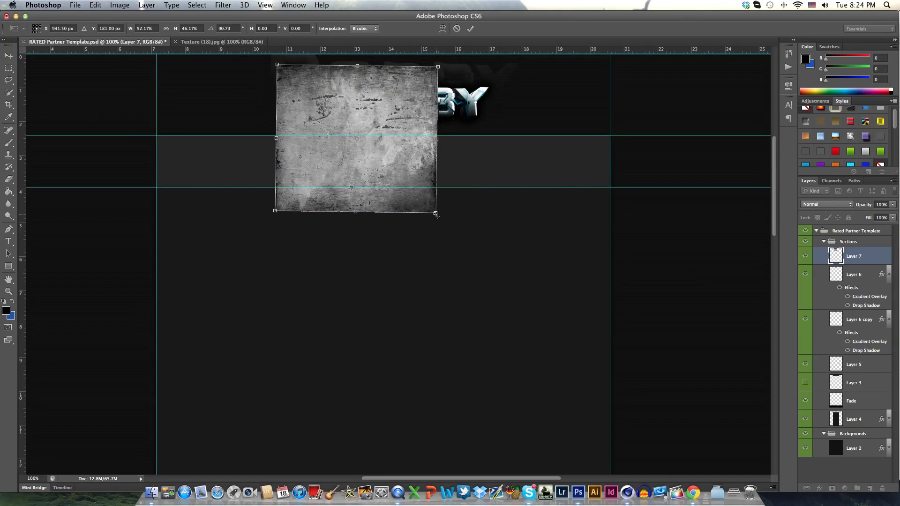
drag(436, 213, 464, 184)
mouse_move(395, 146)
mouse_down()
mouse_move(425, 150)
mouse_move(408, 151)
mouse_up()
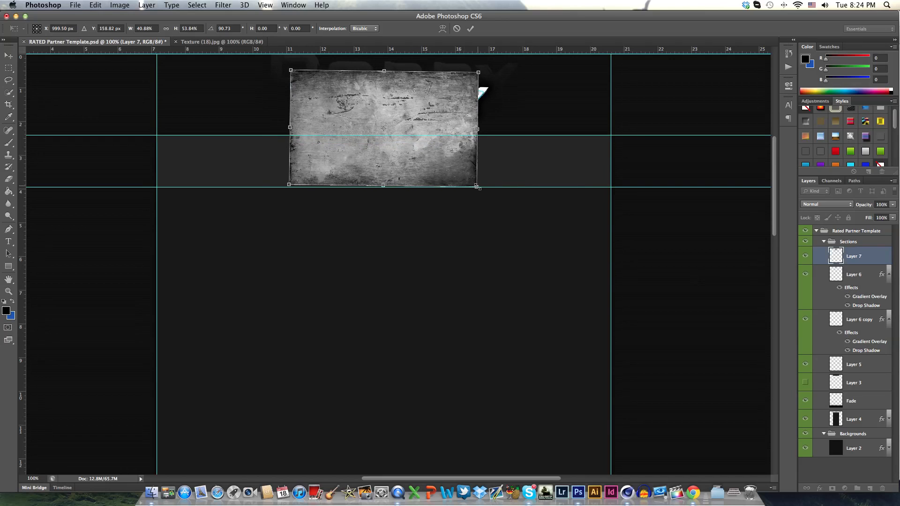
drag(477, 186, 491, 185)
key(Return)
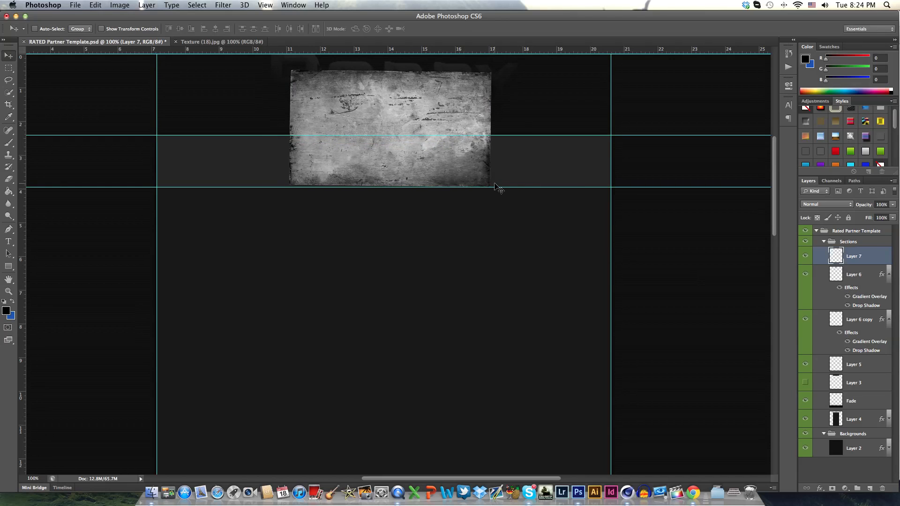
Clip the grunge texture to the text layer and set its blend mode to Overlay.
right_click(858, 256)
click(797, 258)
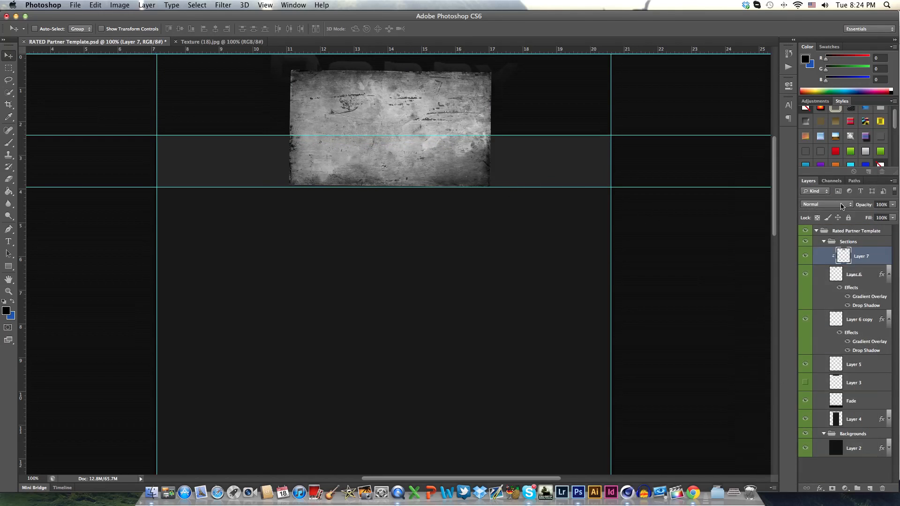
click(841, 206)
click(820, 294)
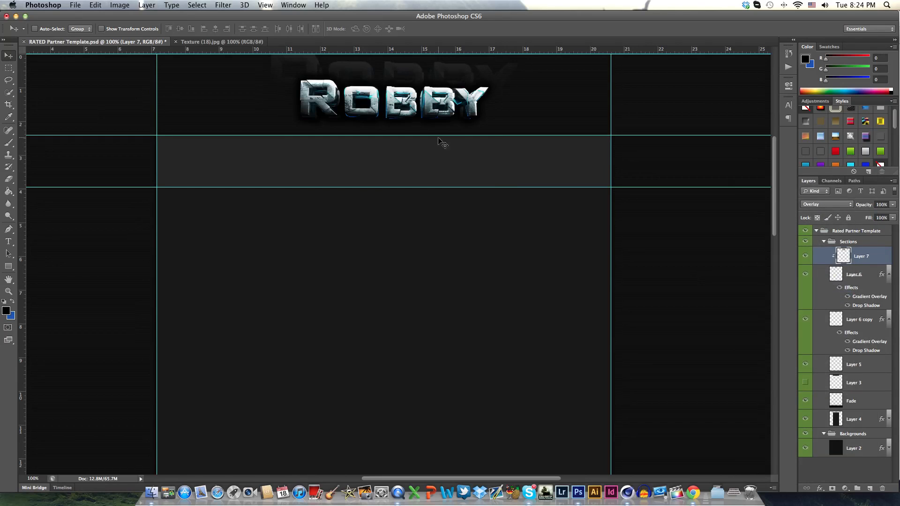
Reposition the clipped texture over the text and set its layer opacity to 33%.
drag(414, 122, 441, 156)
drag(864, 208, 843, 207)
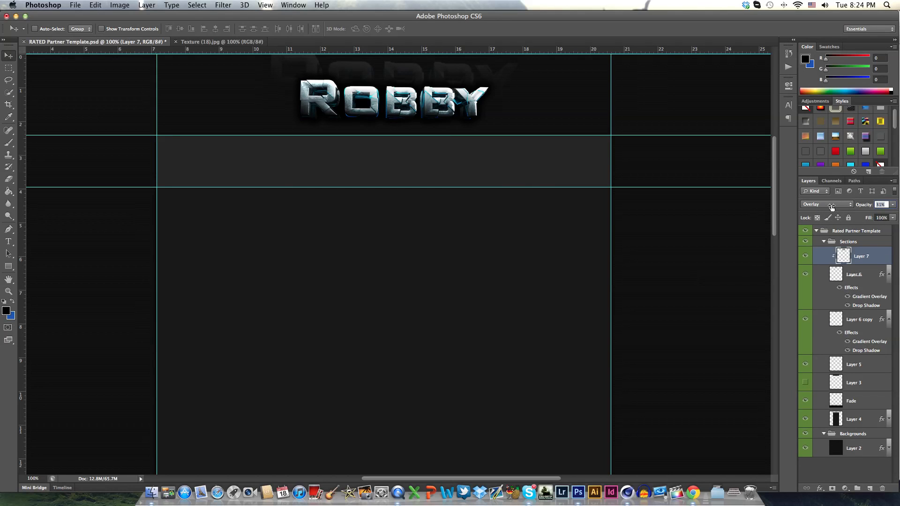
drag(833, 207, 832, 207)
Inspect the textured text at 200% zoom, then close the Texture (18).jpg document.
key(super+equal)
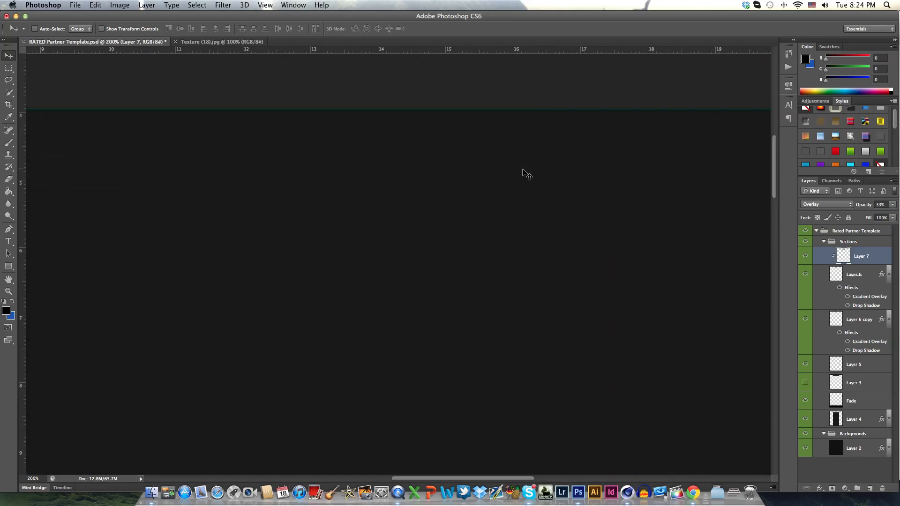
scroll(524, 173, up, 4)
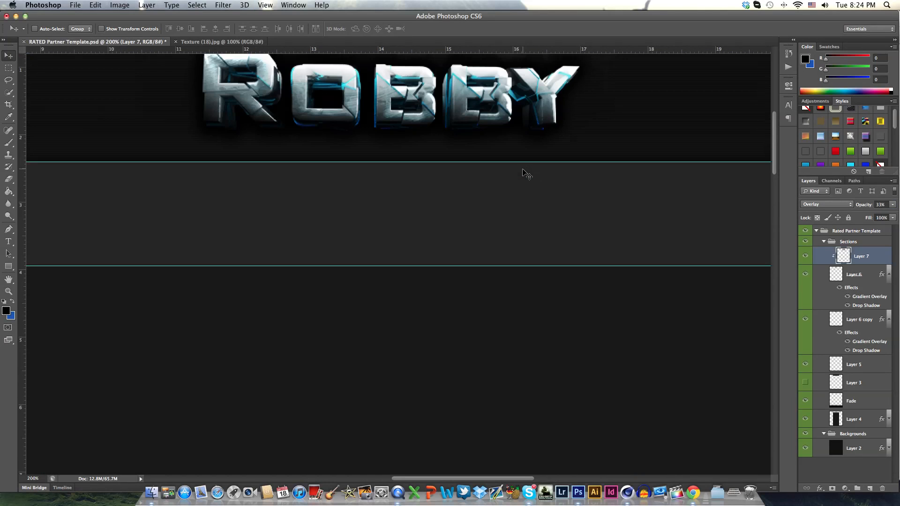
key(super+minus)
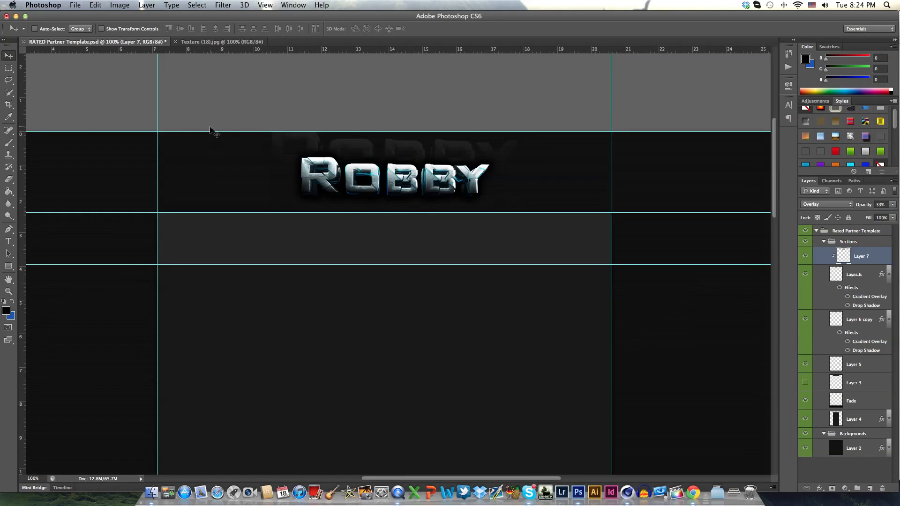
click(197, 42)
click(175, 41)
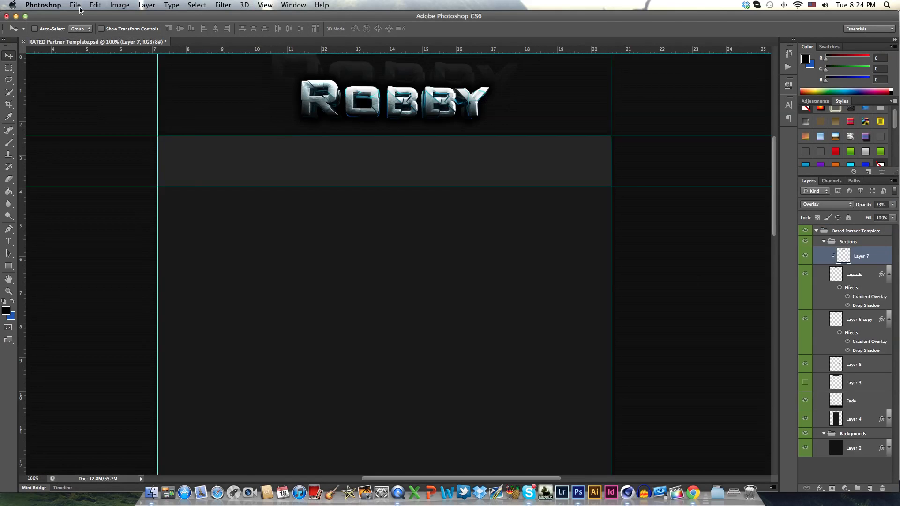
click(75, 5)
click(82, 22)
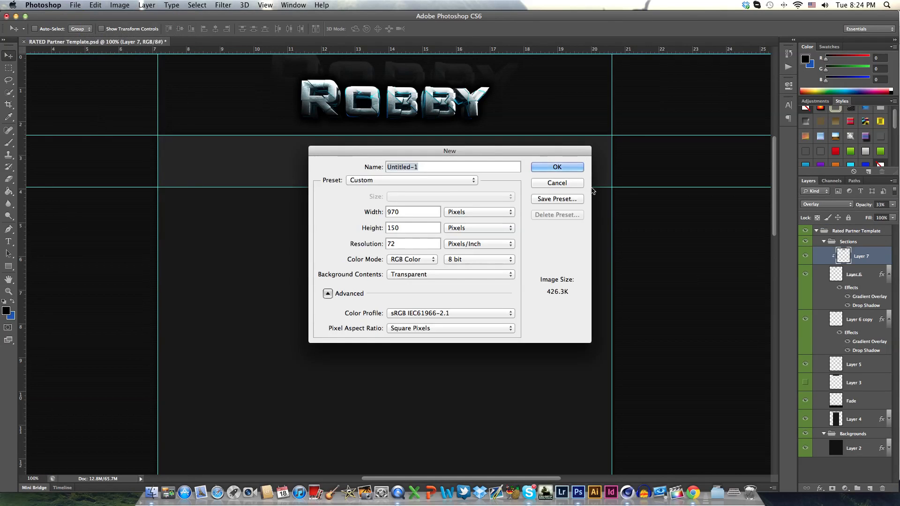
click(575, 183)
Open the blue lens flare image Blue.png from the module flares folder inside Lights.
click(75, 5)
click(82, 17)
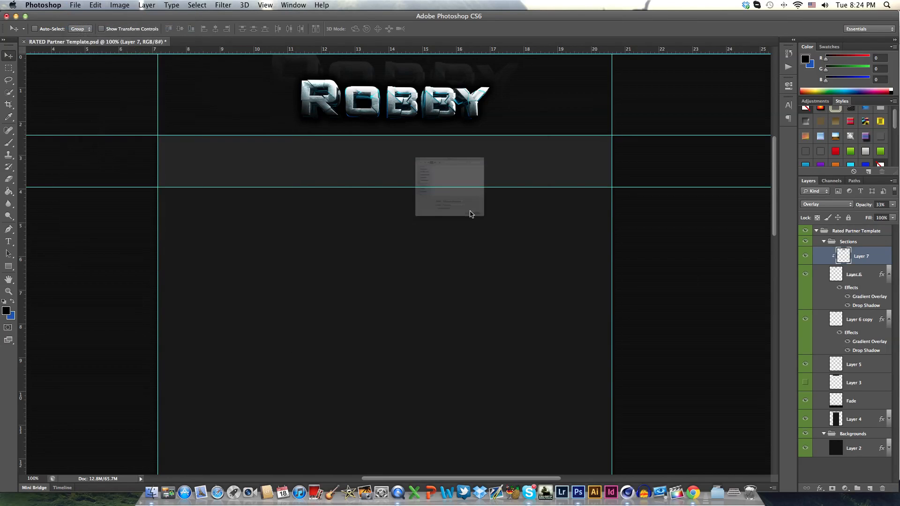
scroll(421, 150, left, 5)
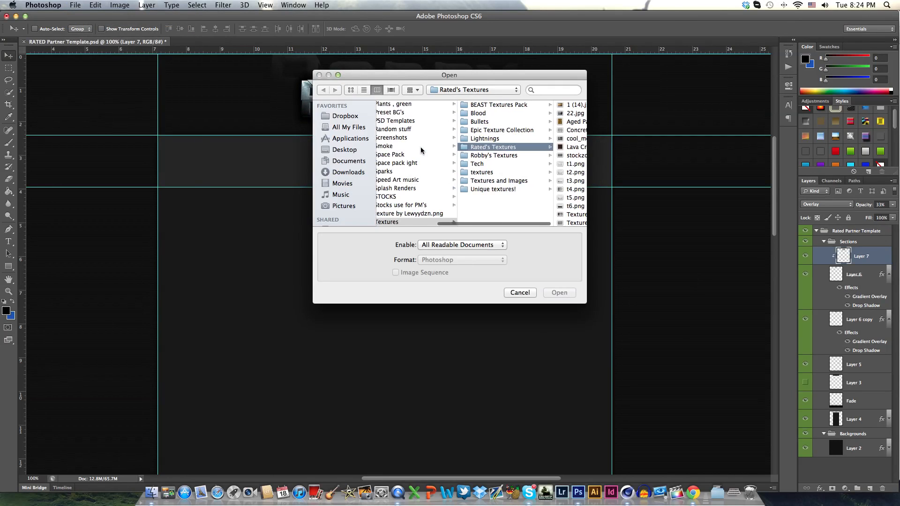
scroll(421, 150, left, 5)
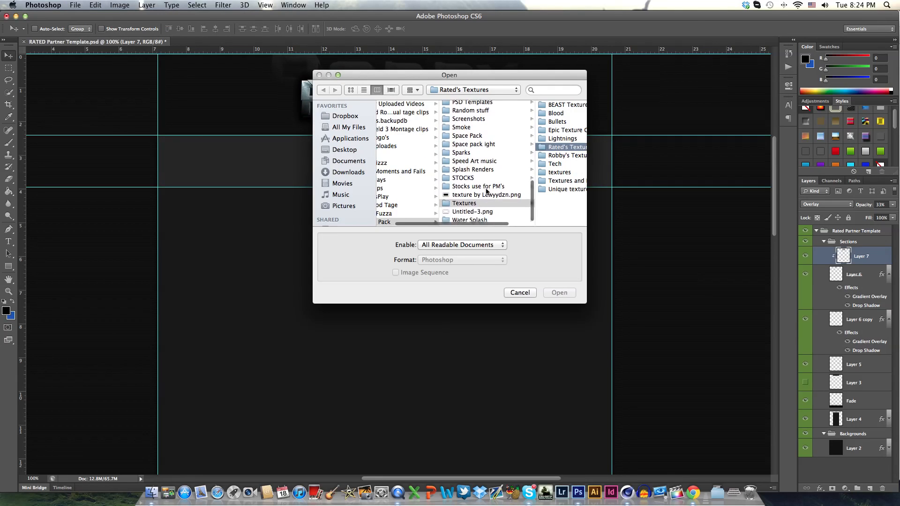
scroll(486, 190, up, 8)
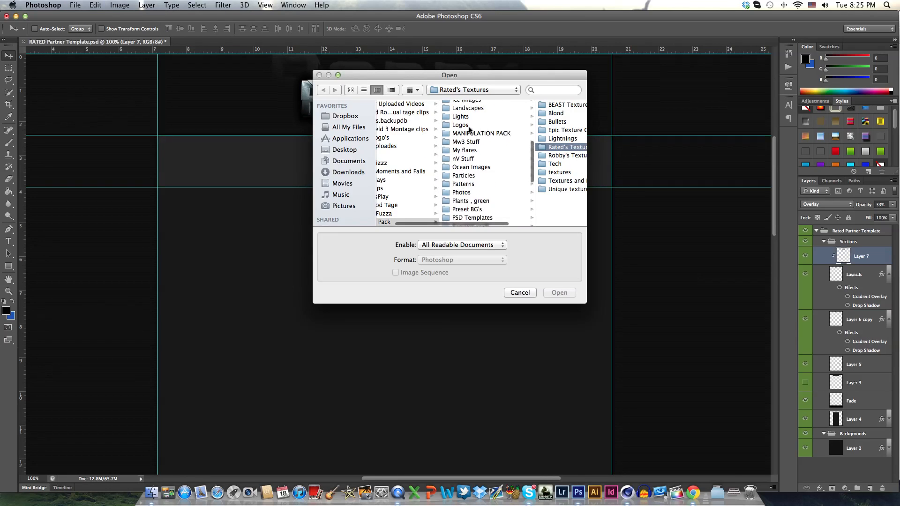
click(464, 117)
click(524, 109)
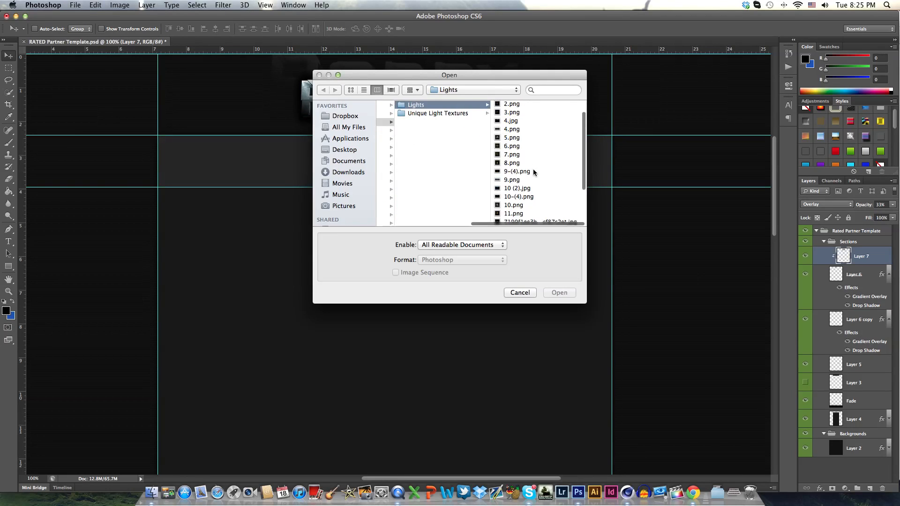
scroll(534, 187, down, 5)
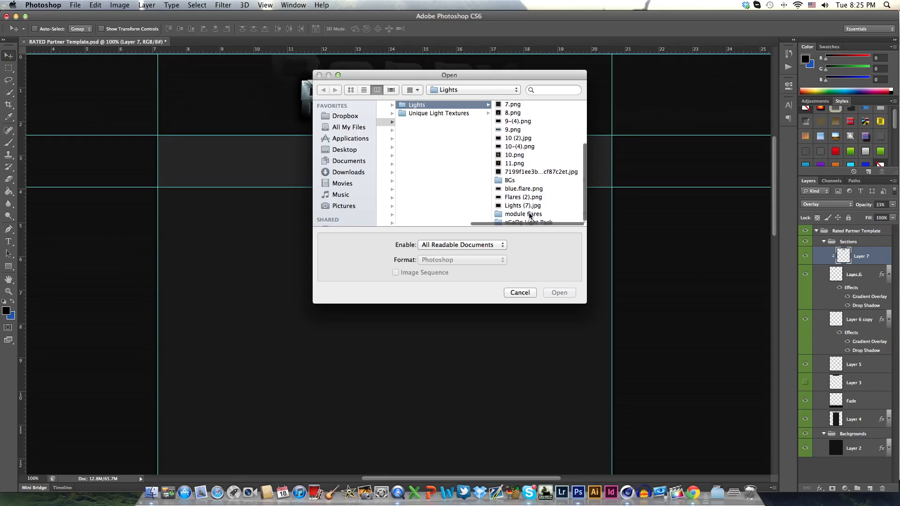
click(530, 215)
click(515, 105)
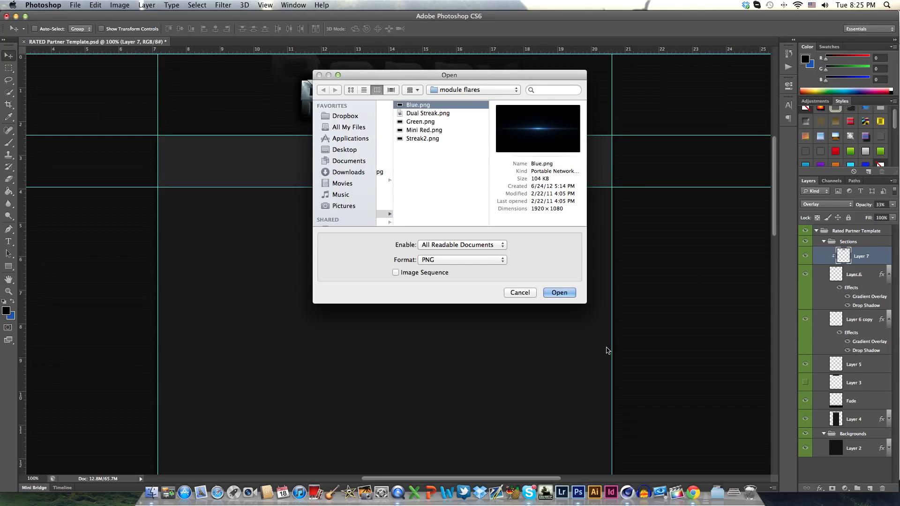
click(565, 293)
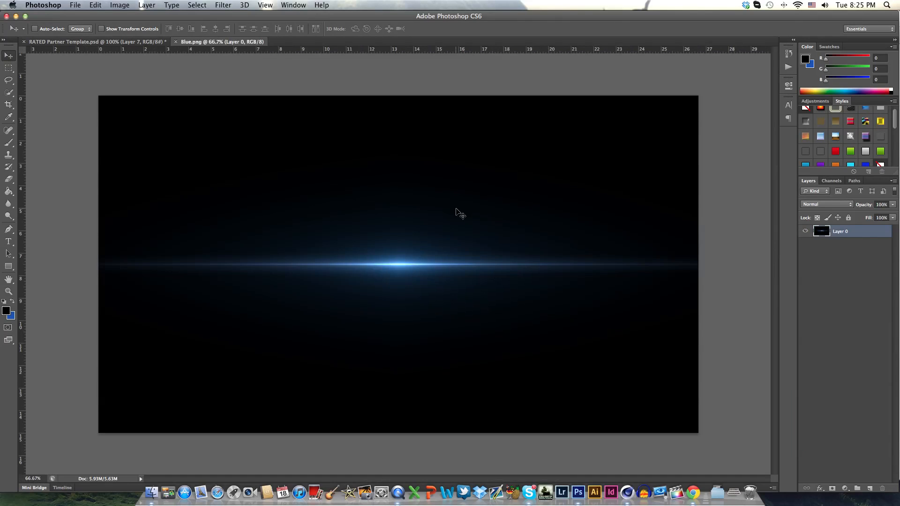
Bring the blue flare into the RATED Partner Template as the top layer and set its blend mode to Screen.
drag(455, 214, 399, 91)
scroll(431, 154, up, 2)
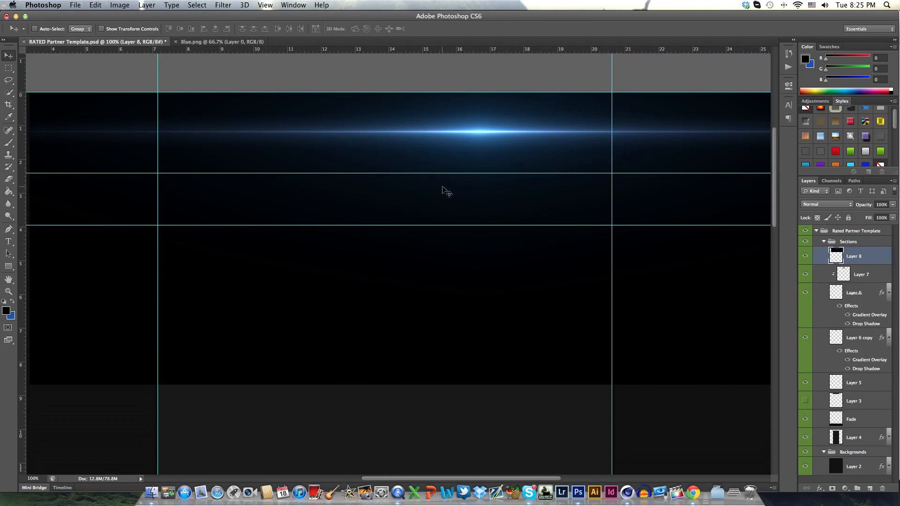
click(821, 204)
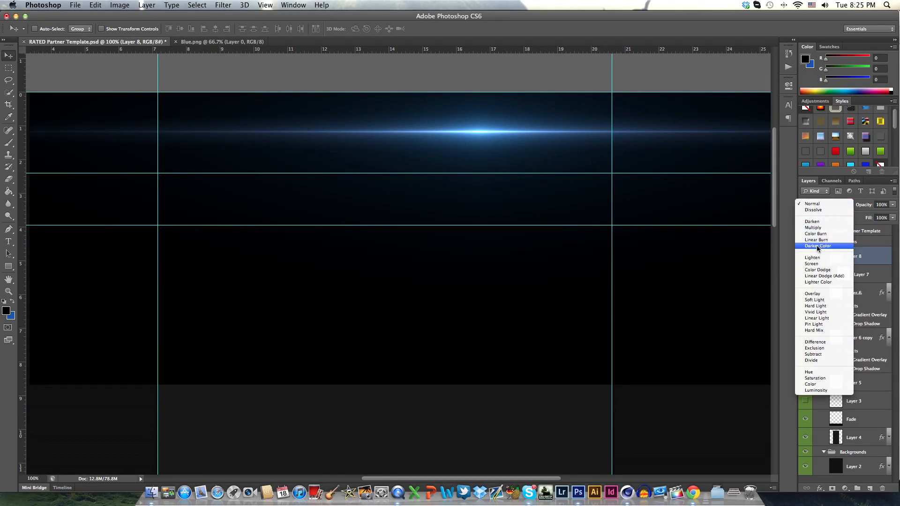
click(820, 263)
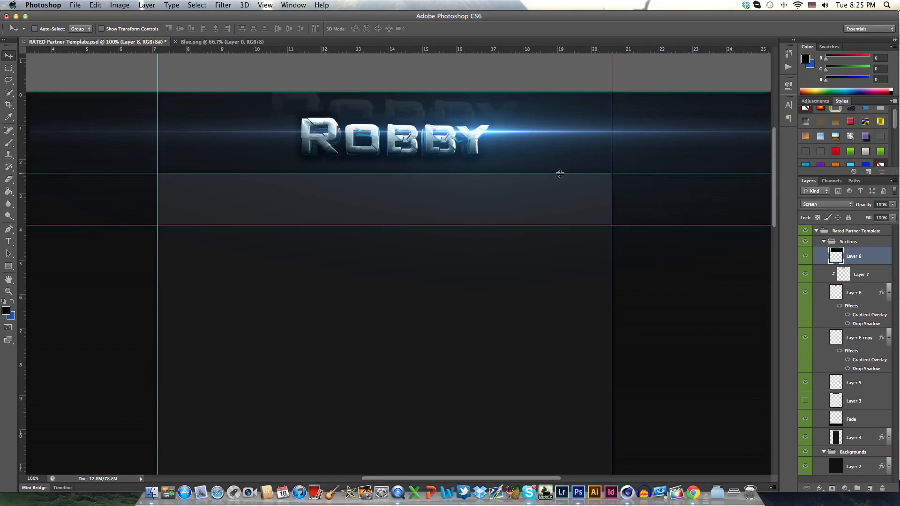
Scale the flare layer to about 43% width and 45% height and place it over the ROBBY text.
key(super+minus)
key(super+minus)
key(super+t)
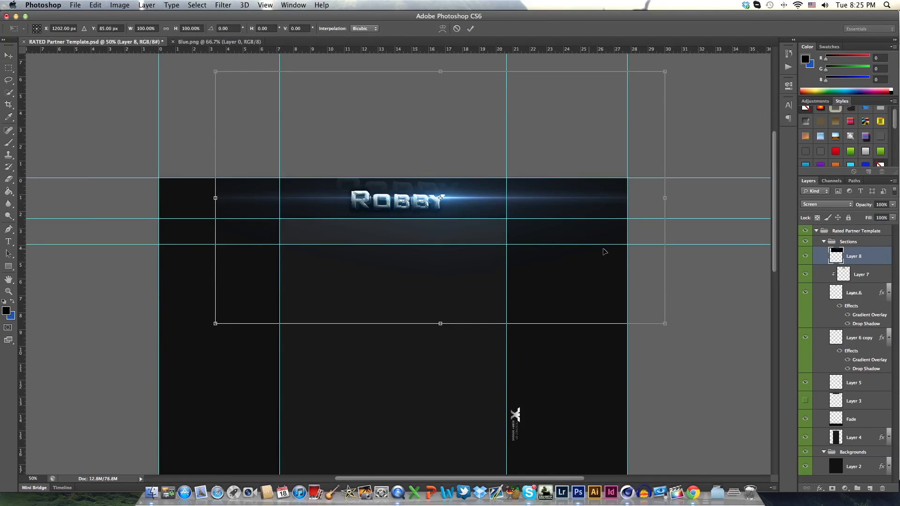
drag(664, 324, 411, 184)
drag(381, 160, 451, 221)
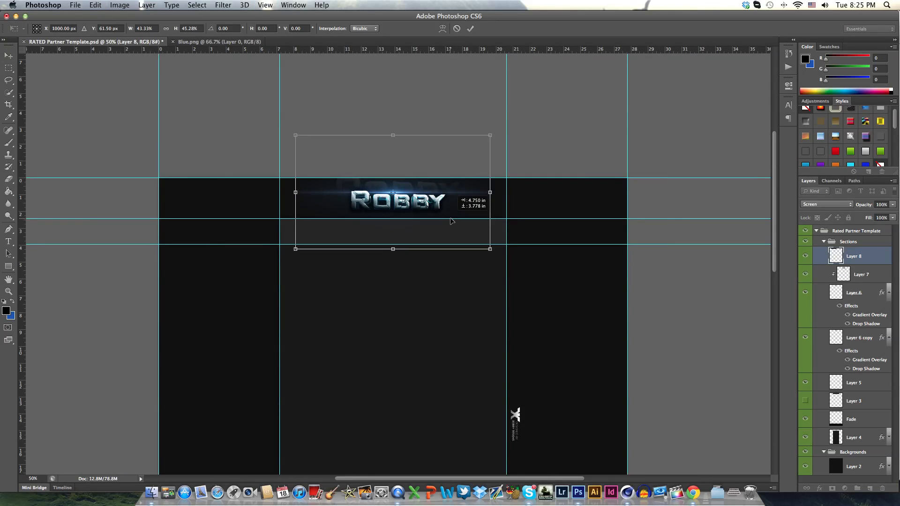
key(Return)
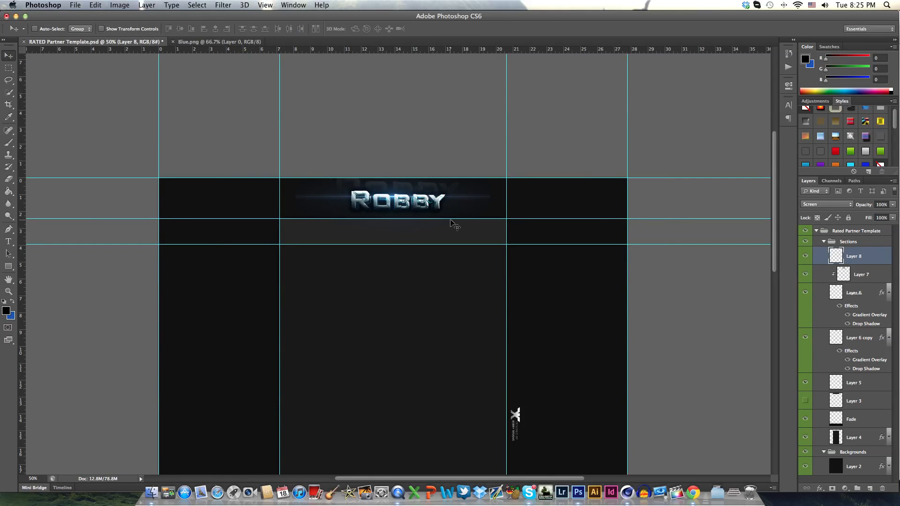
Reposition the flare so its streak runs along the upper part of the ROBBY text.
key(super+equal)
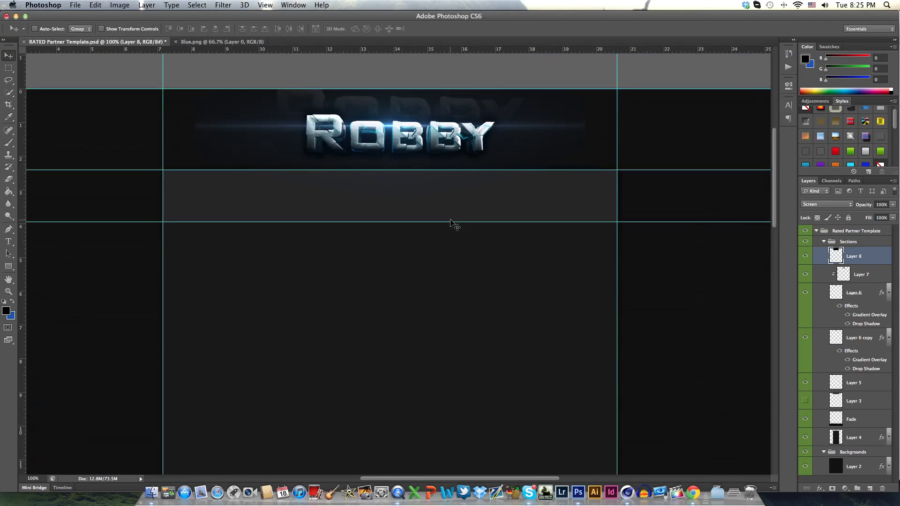
drag(426, 140, 430, 131)
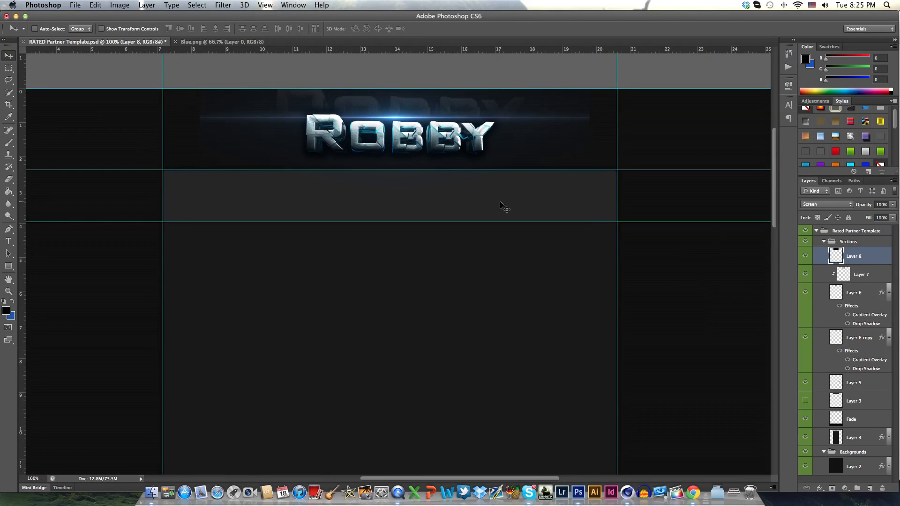
drag(405, 150, 398, 132)
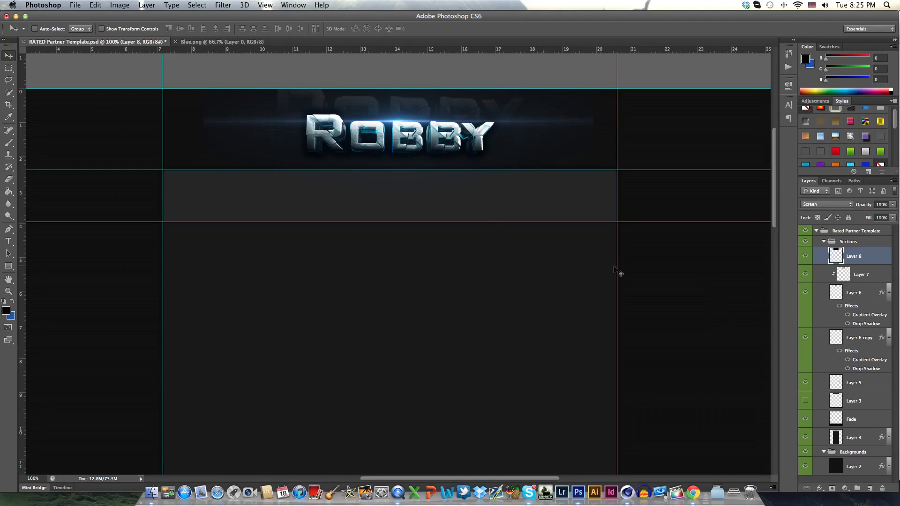
drag(880, 256, 875, 281)
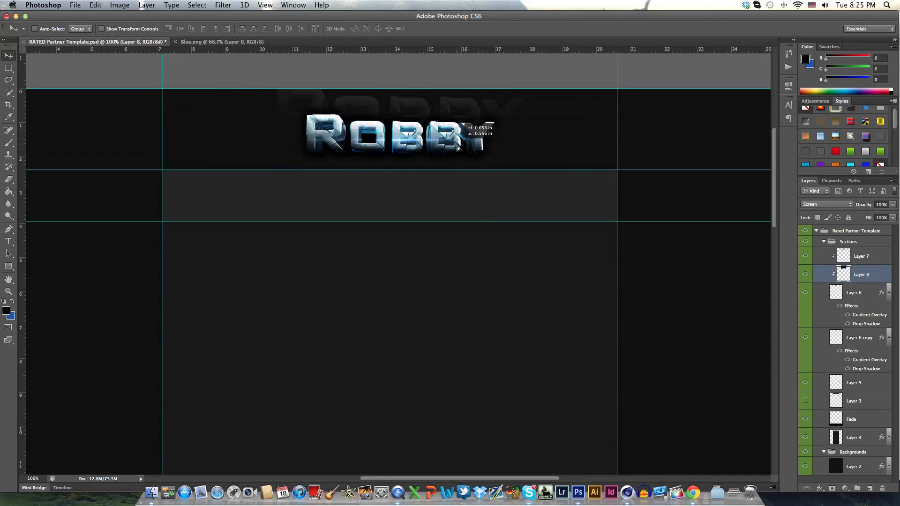
drag(873, 278, 871, 253)
right_click(876, 260)
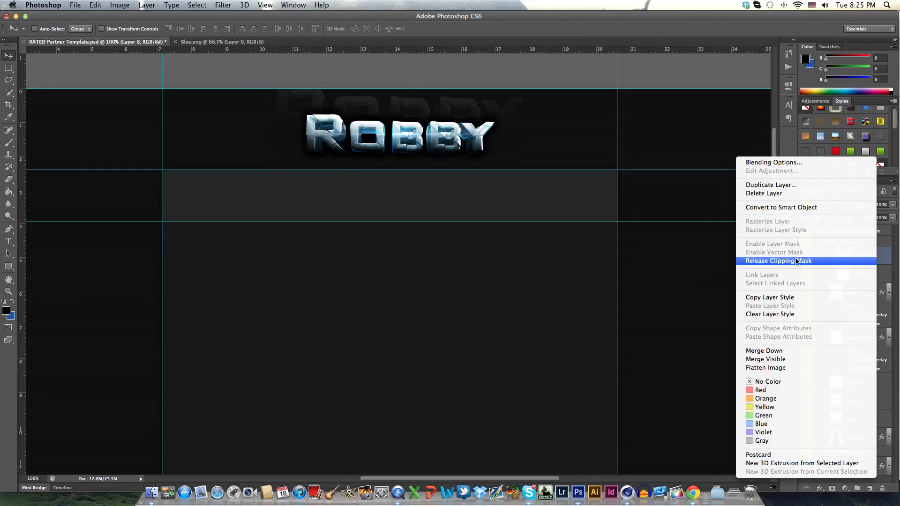
click(843, 257)
Move the flare to the upper edge of the middle letters and erase its outer ends and visible borders.
drag(400, 131, 394, 120)
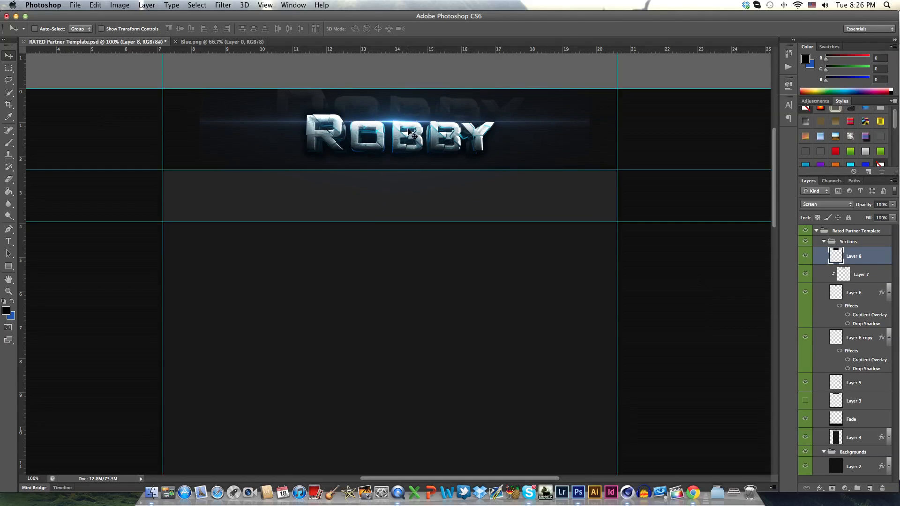
click(8, 179)
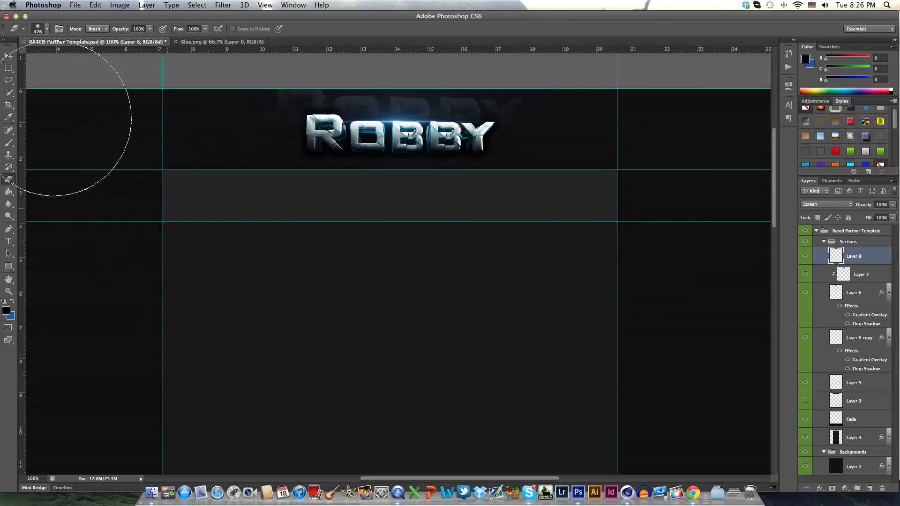
click(9, 55)
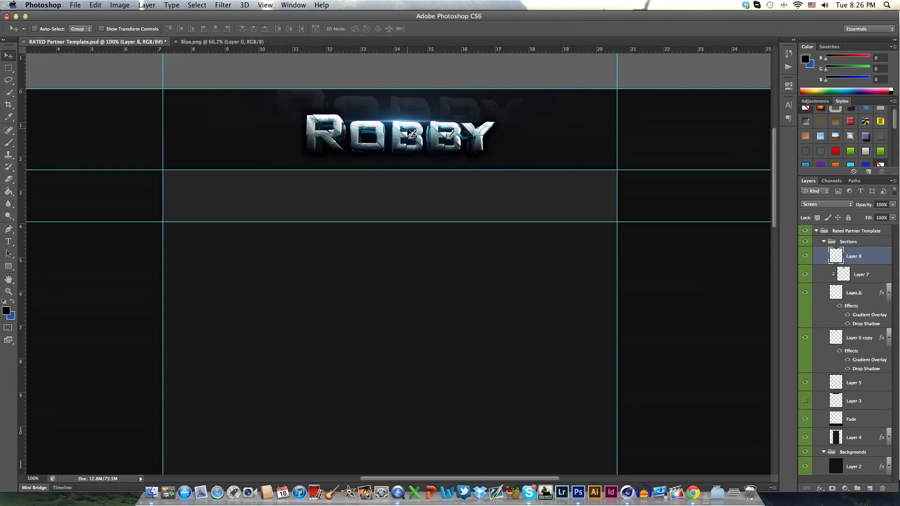
Duplicate the flare, move the copy to the header's lower guide and place its layer below Layer 4.
key(super+j)
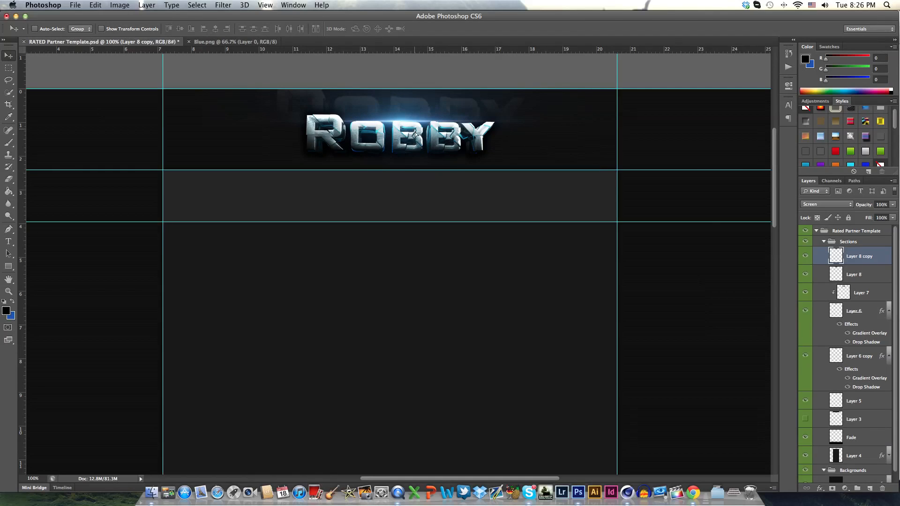
drag(415, 135, 414, 179)
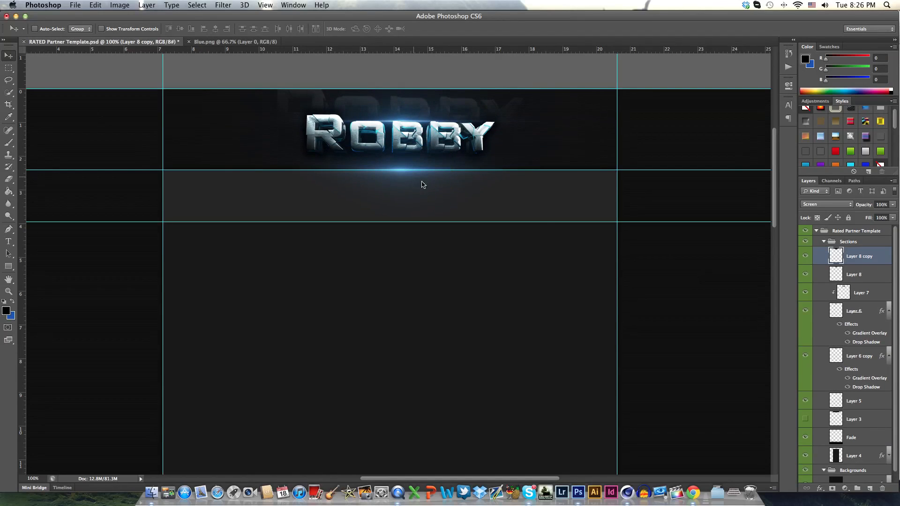
drag(868, 257, 871, 464)
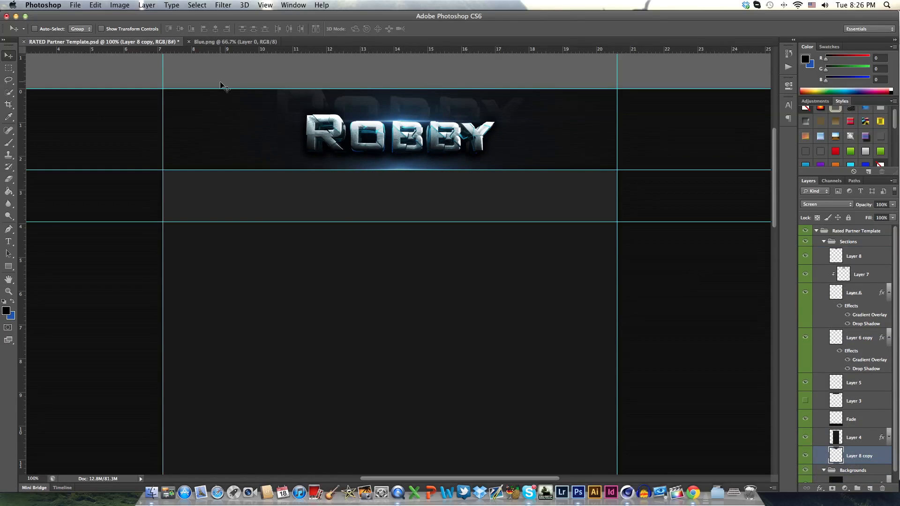
Close Blue.png and open the smoke image Untitled-41.png from the Smoke folder.
click(189, 42)
click(75, 5)
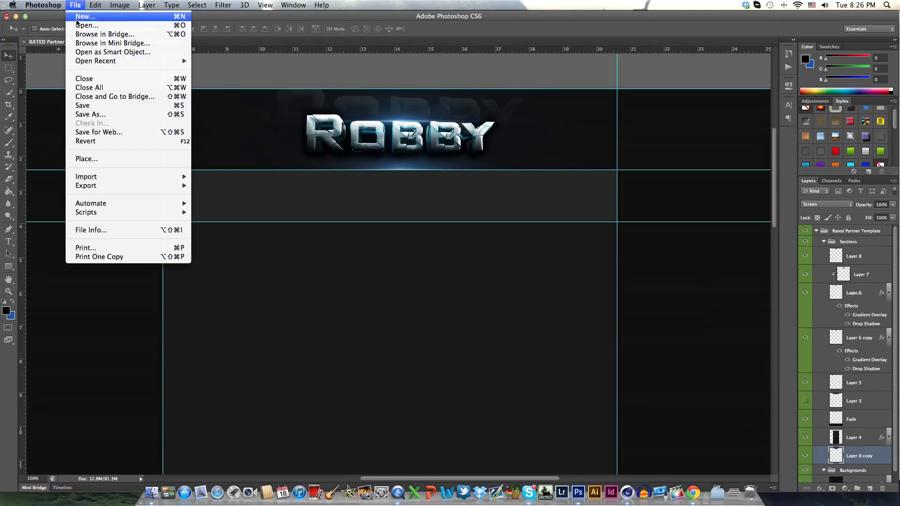
click(84, 25)
scroll(427, 157, left, 5)
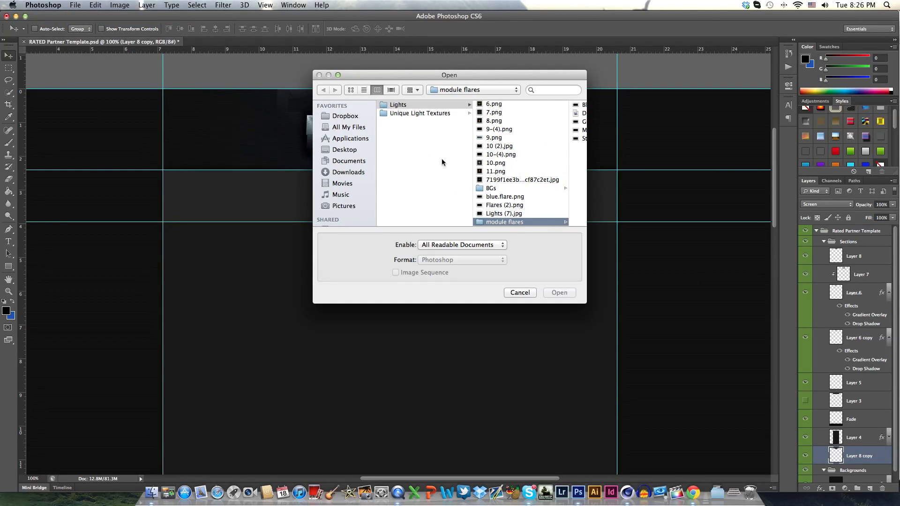
scroll(441, 158, left, 10)
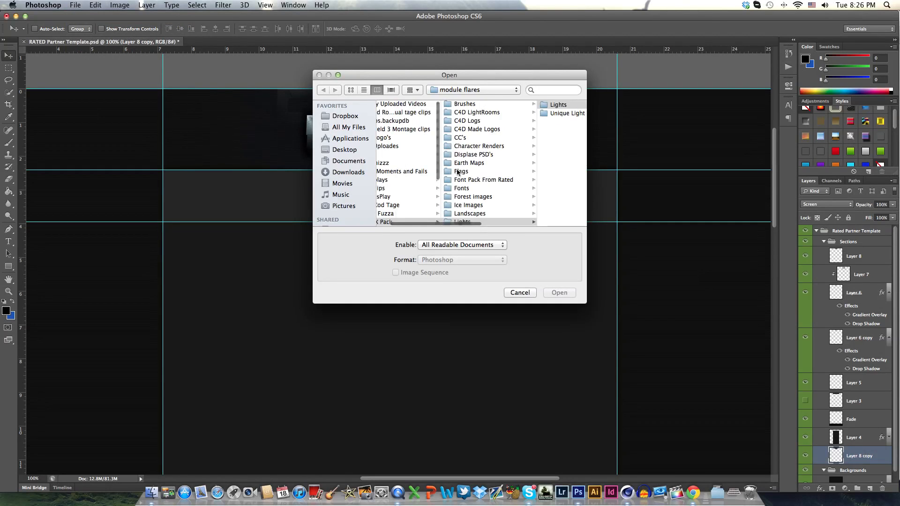
scroll(458, 172, down, 8)
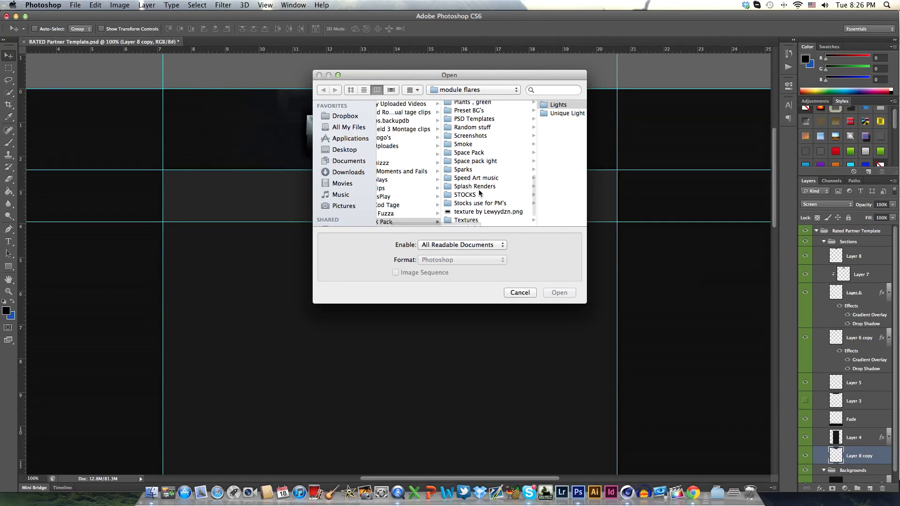
click(469, 144)
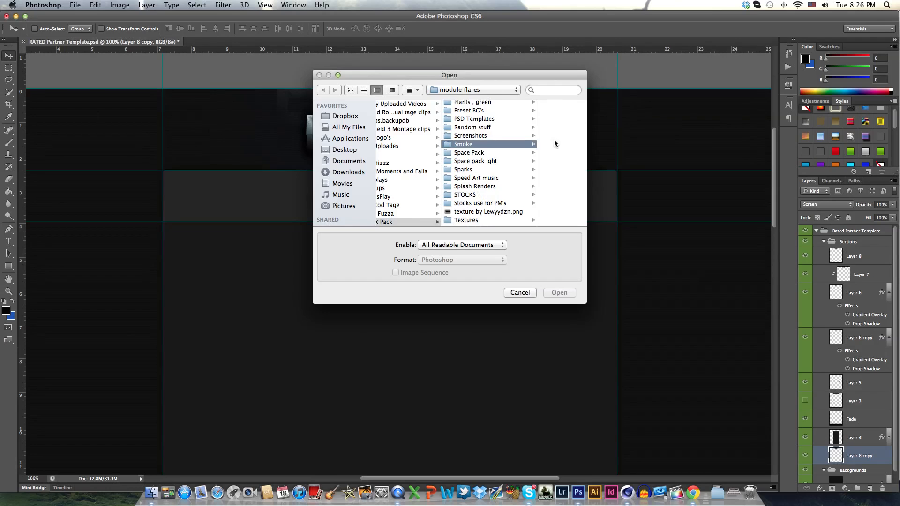
click(556, 147)
click(549, 293)
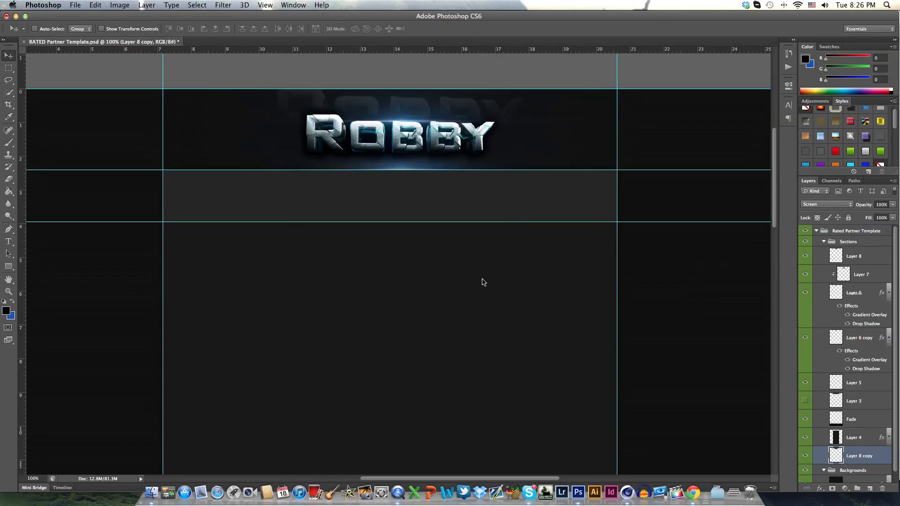
Bring the smoke image into the template and clip it to the text, stacking it between Layer 7 and Layer 6.
drag(121, 65, 382, 136)
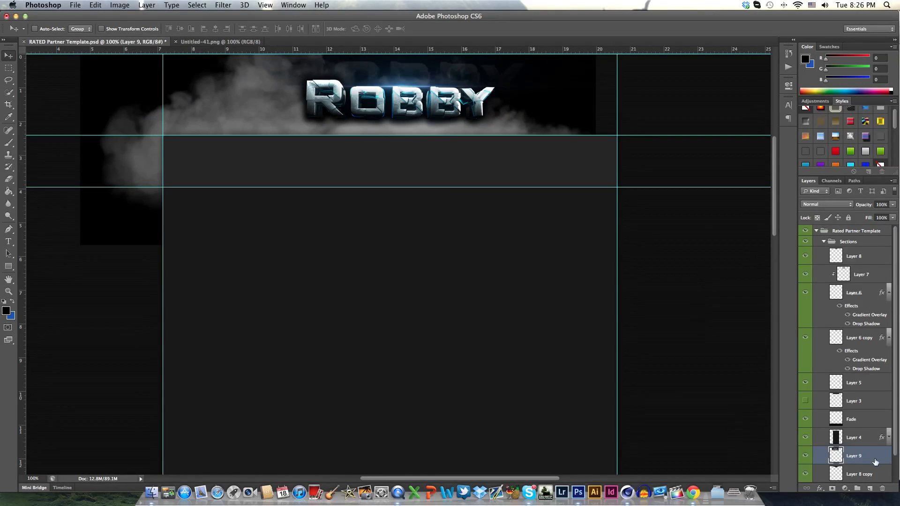
drag(875, 462, 861, 292)
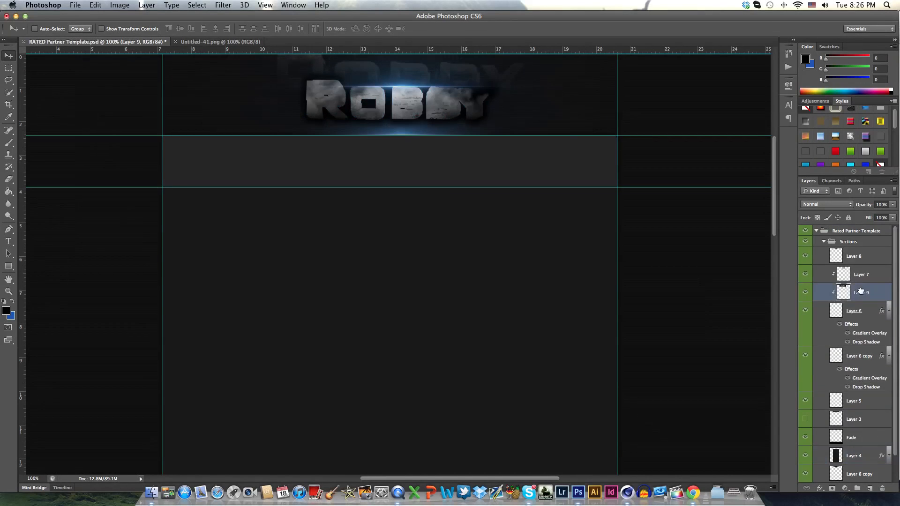
right_click(886, 300)
click(646, 265)
Set the clipped smoke layer's blend mode to Overlay and reposition the smoke across the text.
click(807, 205)
click(597, 188)
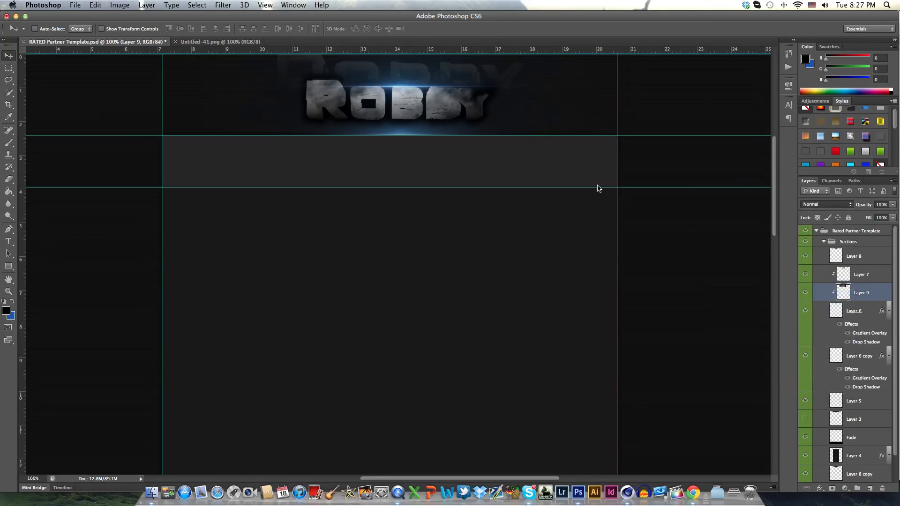
key(alt+shift+o)
drag(413, 130, 397, 96)
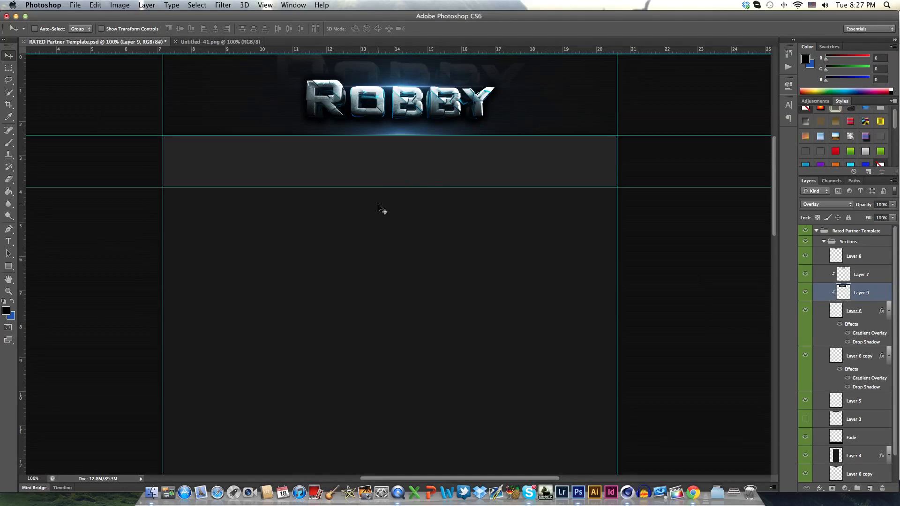
scroll(359, 176, up, 3)
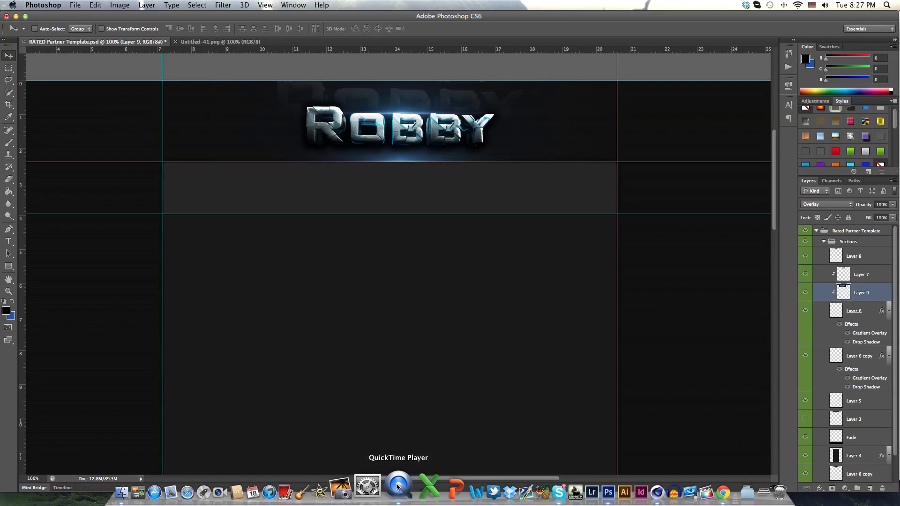
right_click(397, 486)
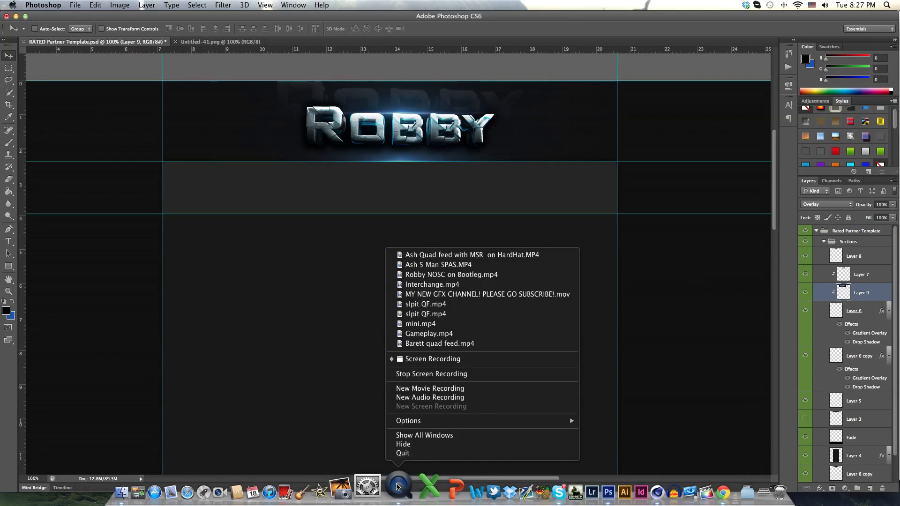